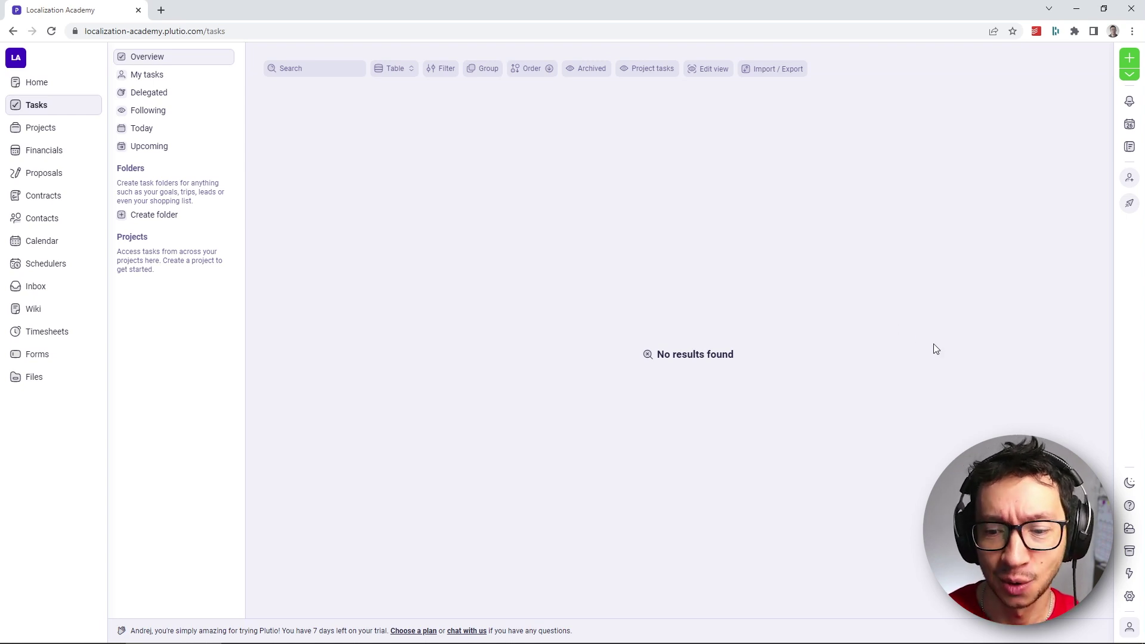
- Set the task preference so new tasks go to the bottom of the list, then show Projects
{"action": "left_click", "coordinate": [1129, 596]}
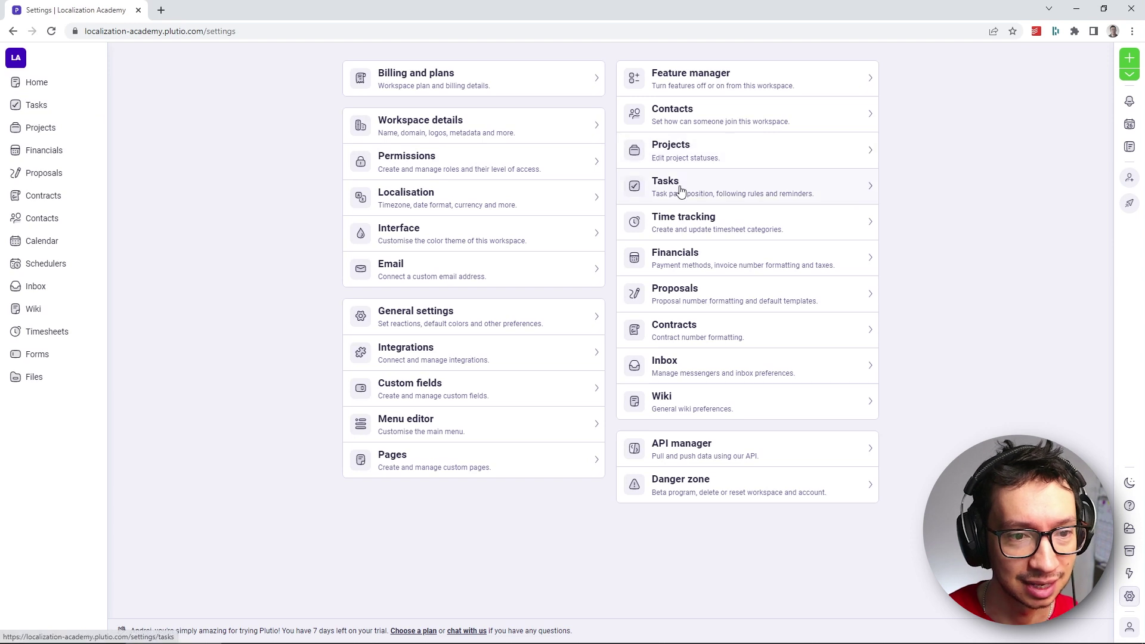
{"action": "left_click", "coordinate": [682, 190]}
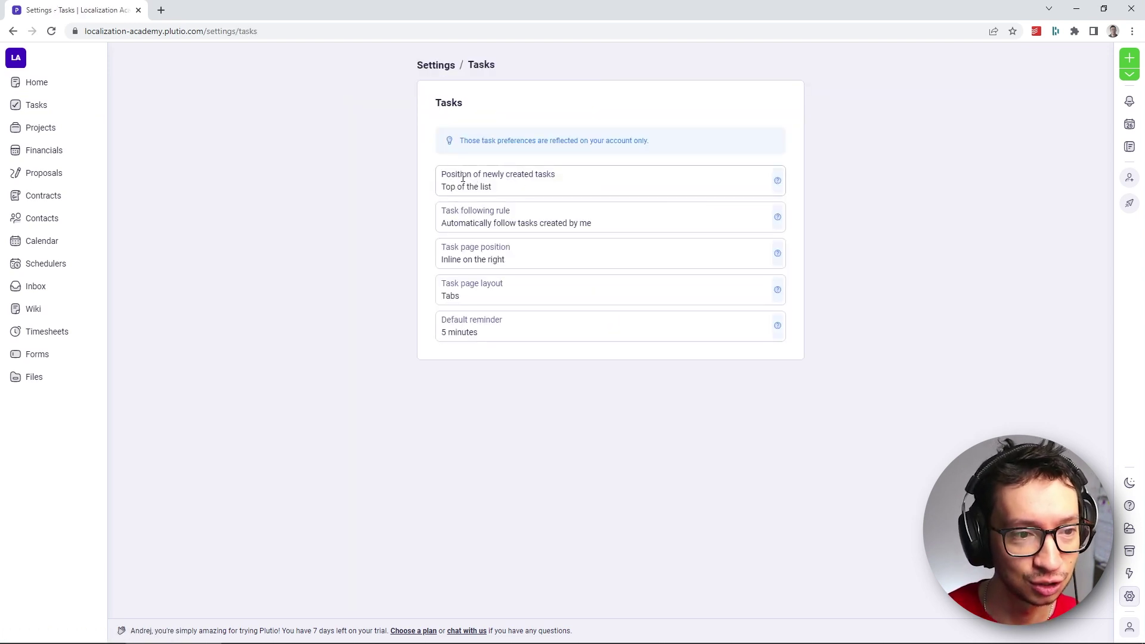
{"action": "left_click", "coordinate": [497, 184]}
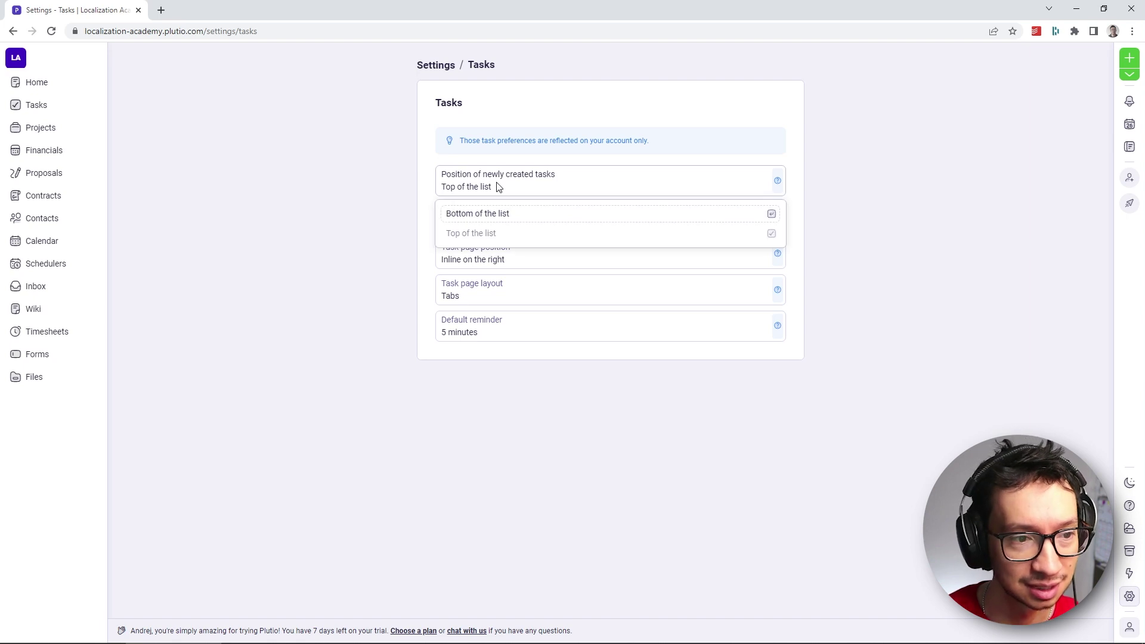
{"action": "left_click", "coordinate": [489, 216]}
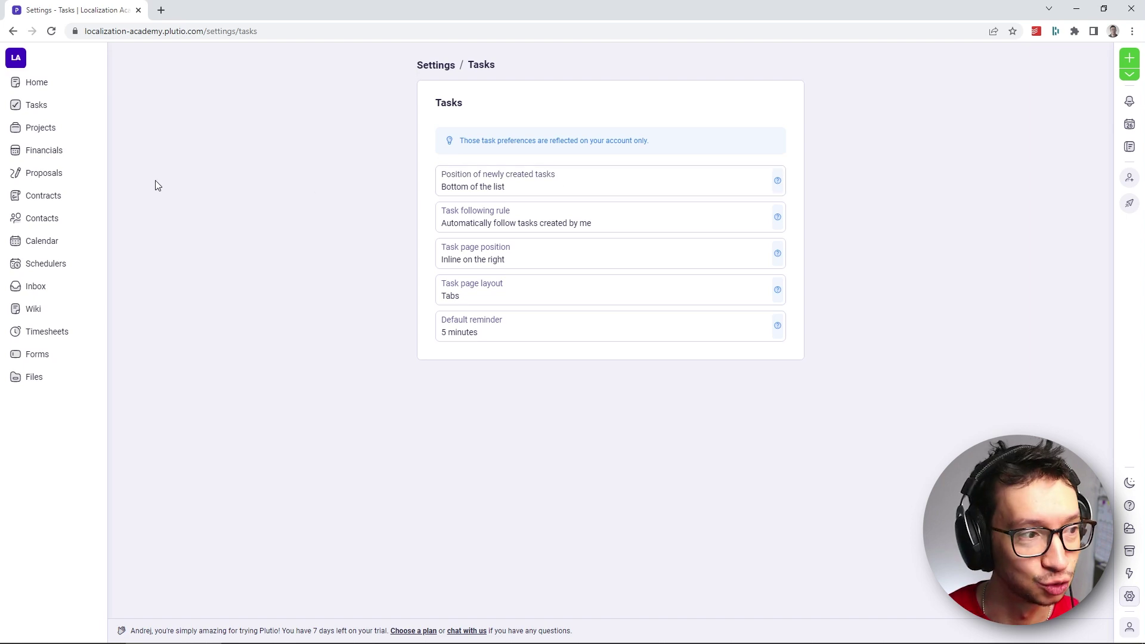
{"action": "left_click", "coordinate": [43, 131]}
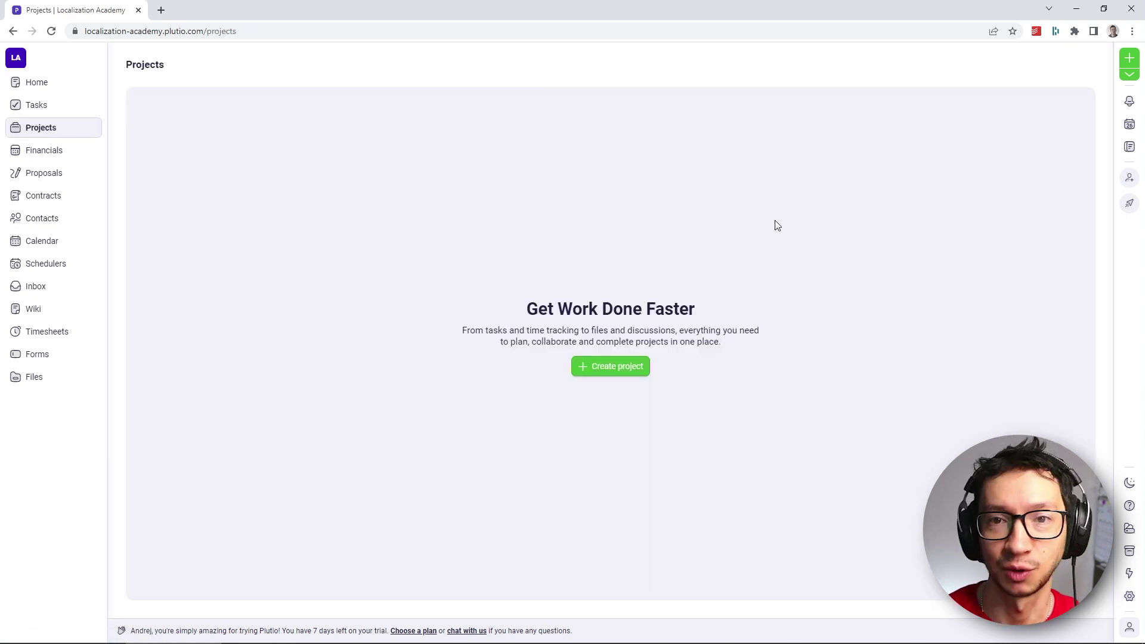
- Create a new project named 'My Localization Project'
{"action": "left_click", "coordinate": [605, 374]}
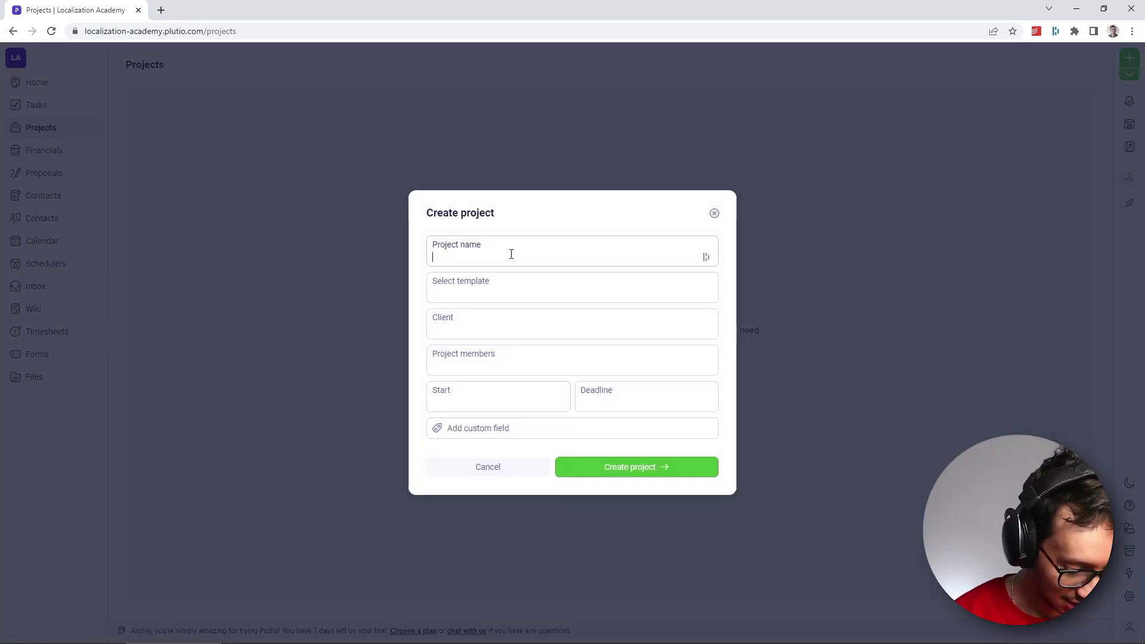
{"action": "type", "text": "My Localizat"}
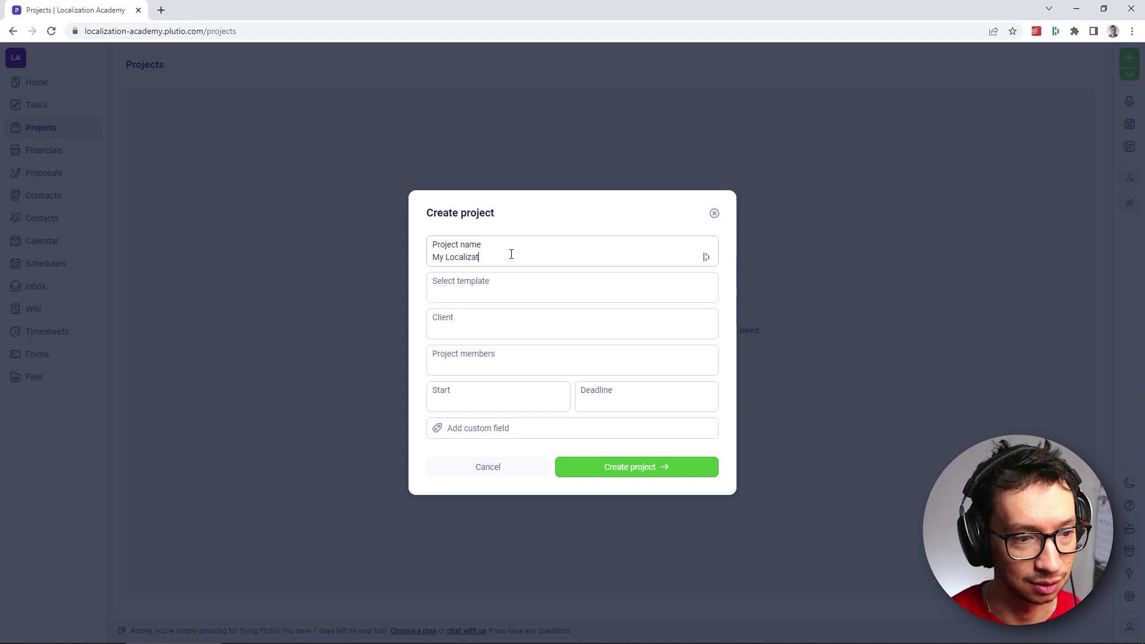
{"action": "type", "text": "ion Project"}
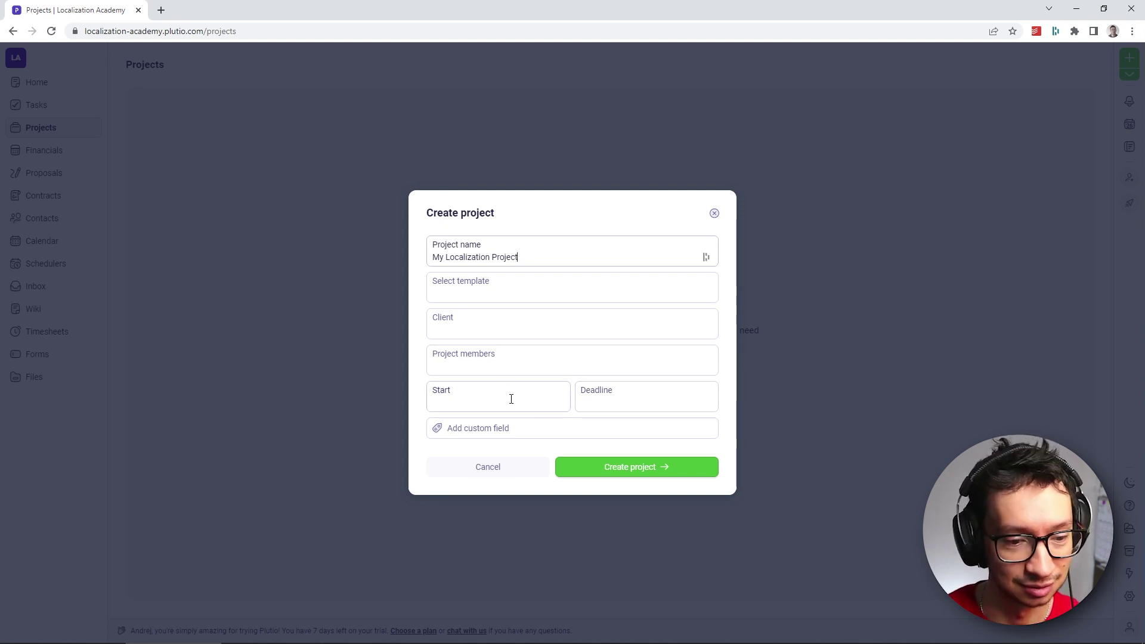
{"action": "left_click", "coordinate": [650, 473]}
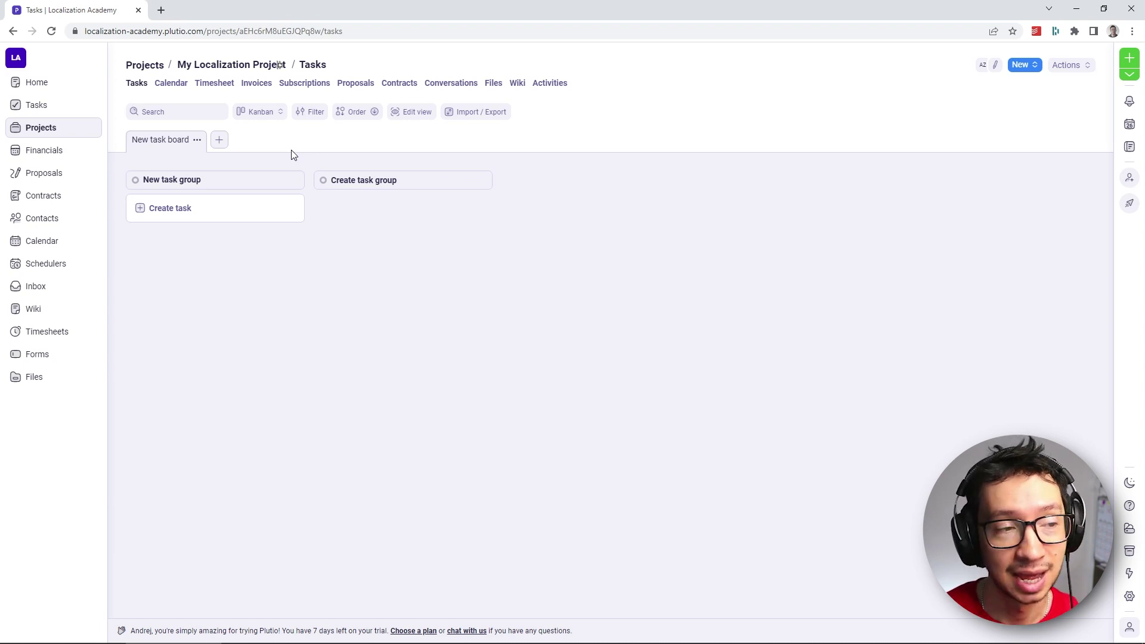
- Switch the project's task board from Kanban to the Table view
{"action": "left_click", "coordinate": [268, 114]}
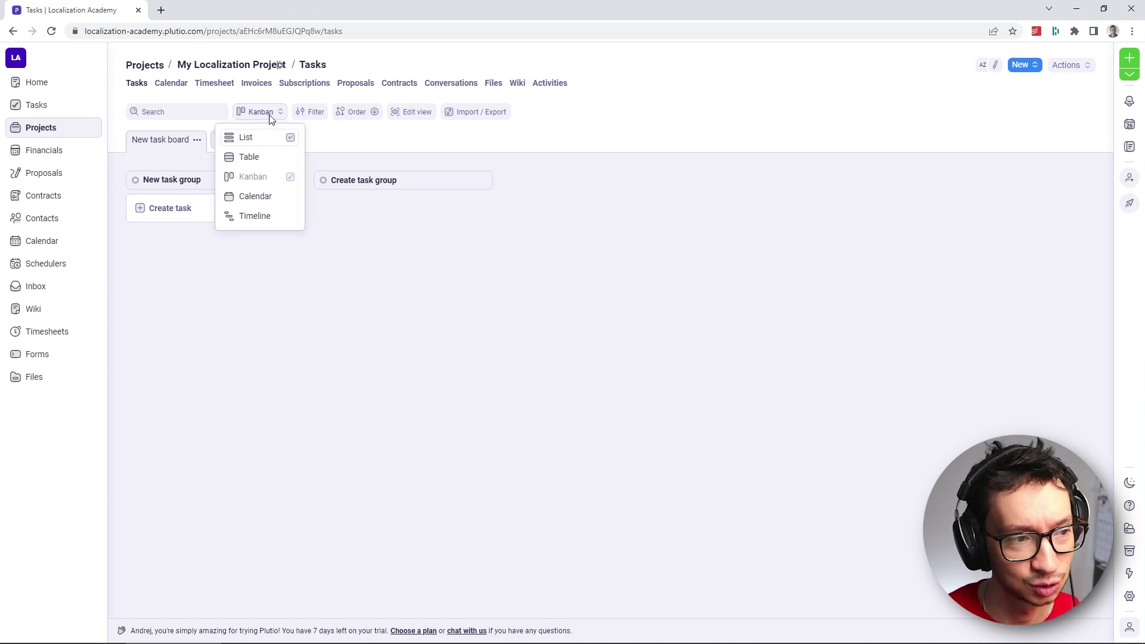
{"action": "left_click", "coordinate": [253, 158]}
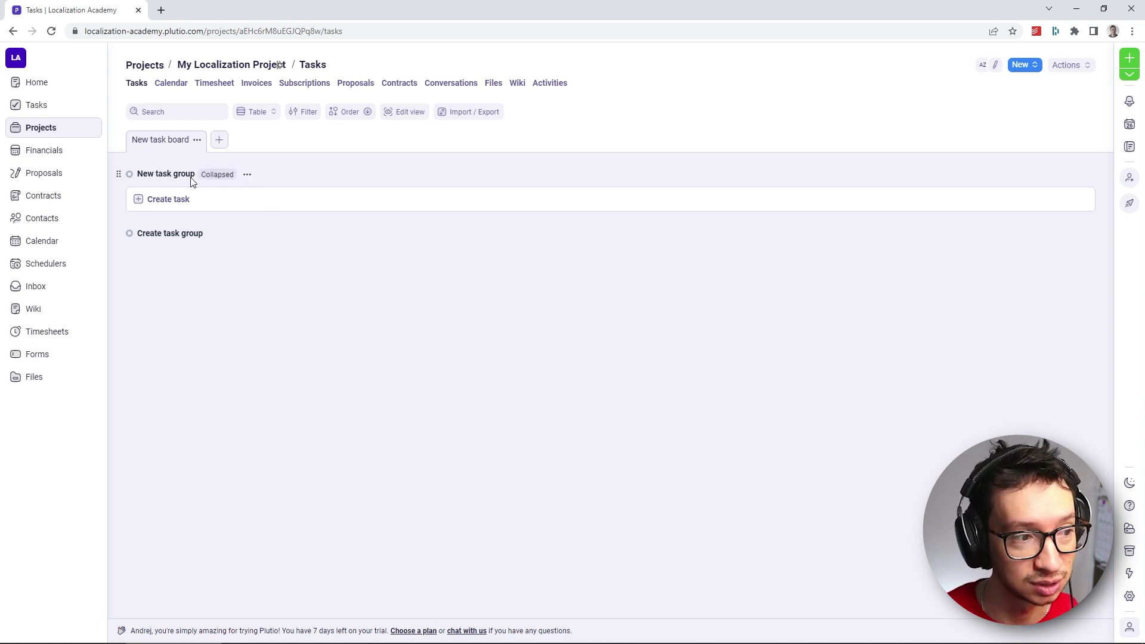
- Rename the default 'New task group' to 'All'
{"action": "left_click", "coordinate": [248, 175]}
{"action": "left_click", "coordinate": [206, 204]}
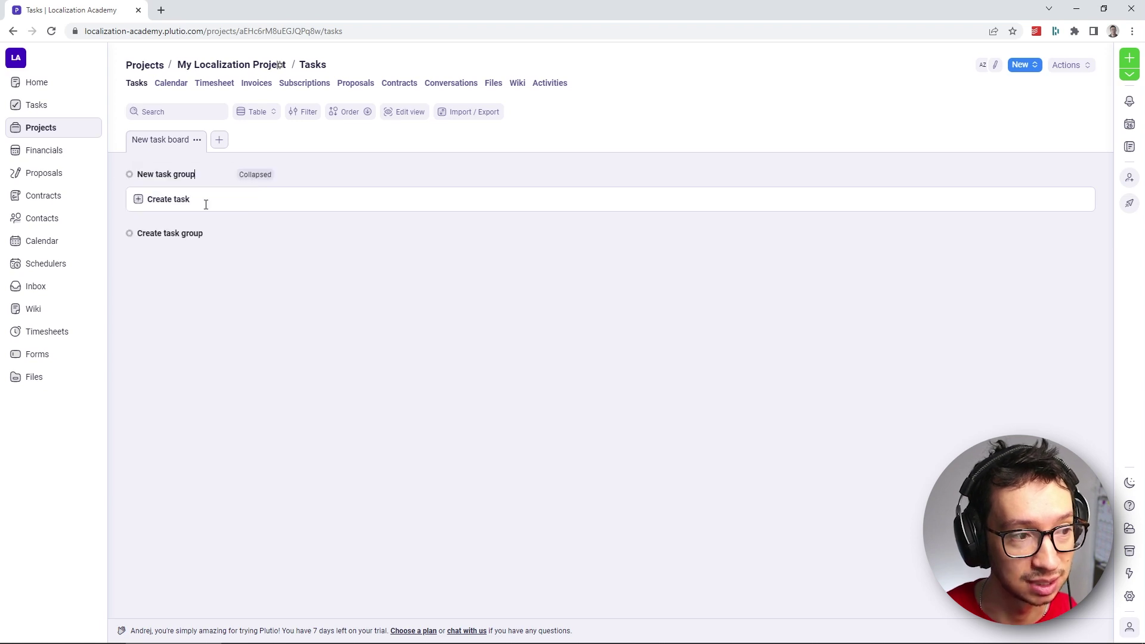
{"action": "key", "text": "ctrl+a"}
{"action": "type", "text": "All"}
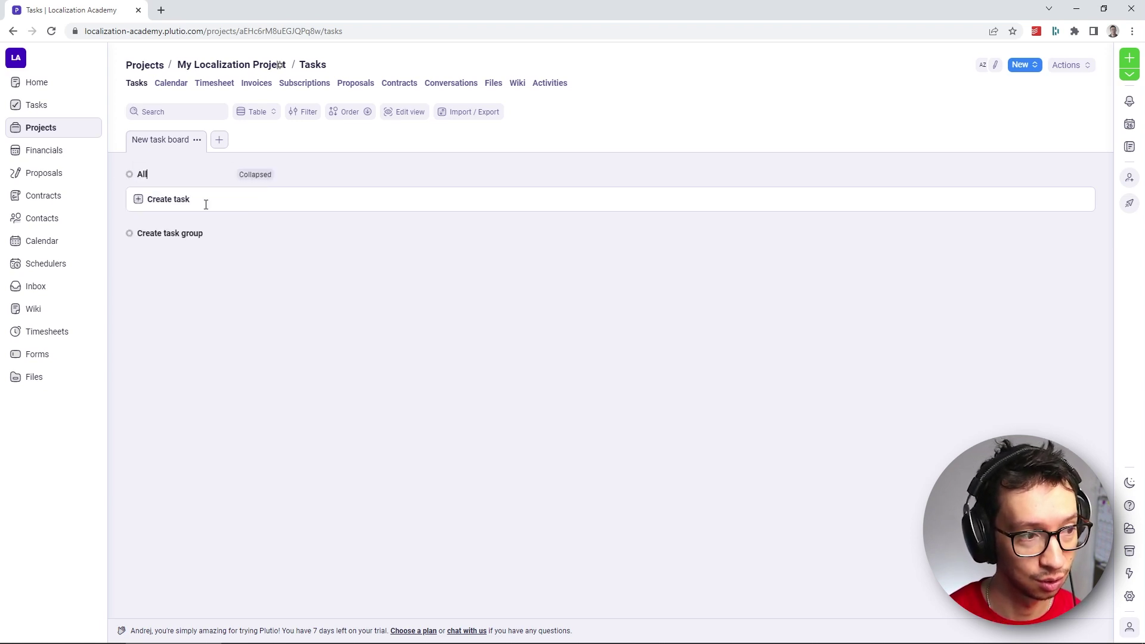
{"action": "key", "text": "Return"}
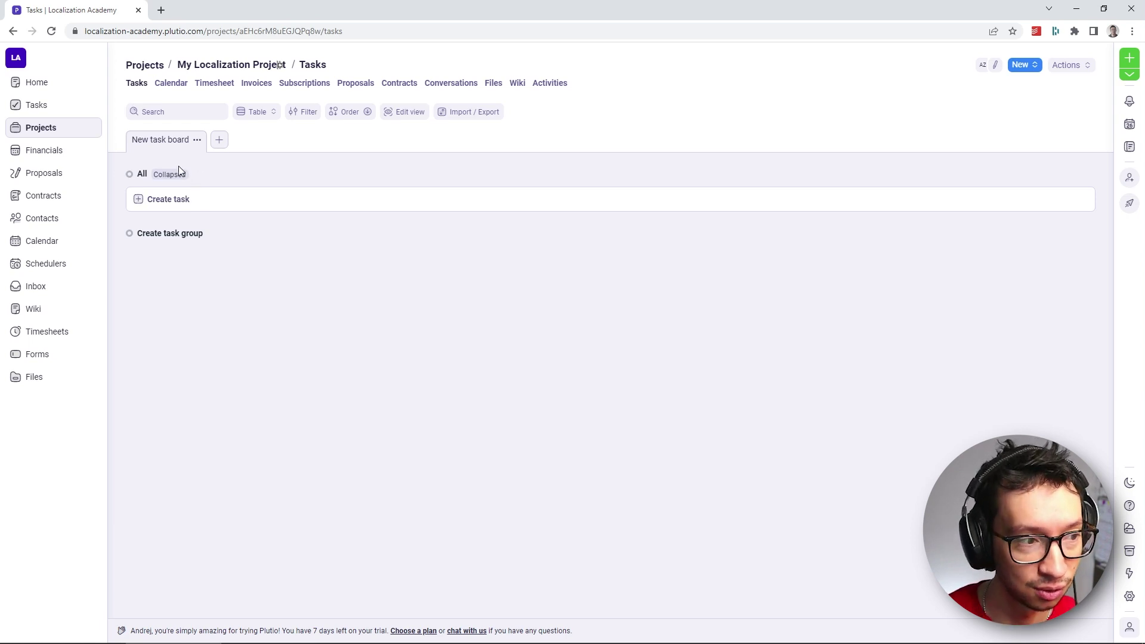
- Add two task groups named 'T1 - DE, JA' and 'T2 - FR, KO'
{"action": "mouse_move", "coordinate": [134, 177]}
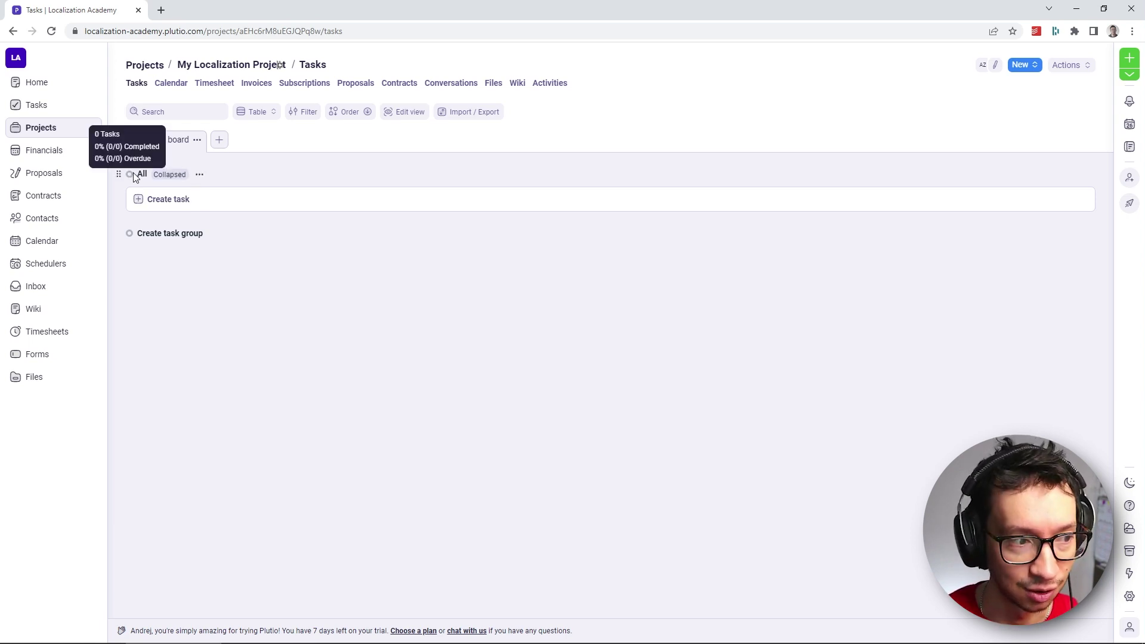
{"action": "left_click", "coordinate": [168, 234]}
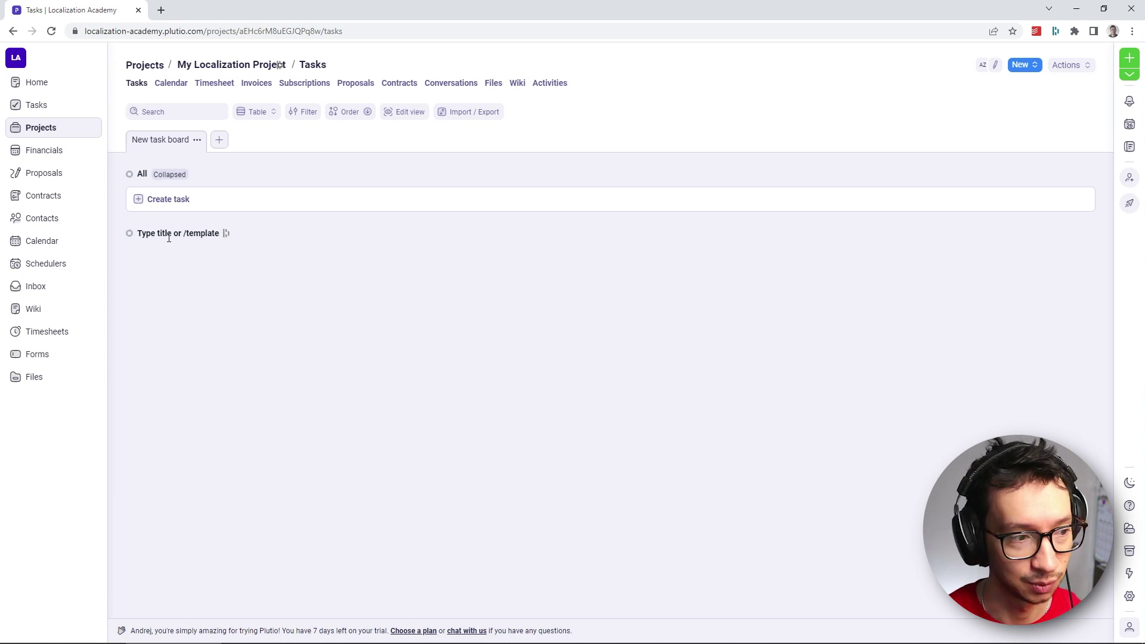
{"action": "type", "text": "T"}
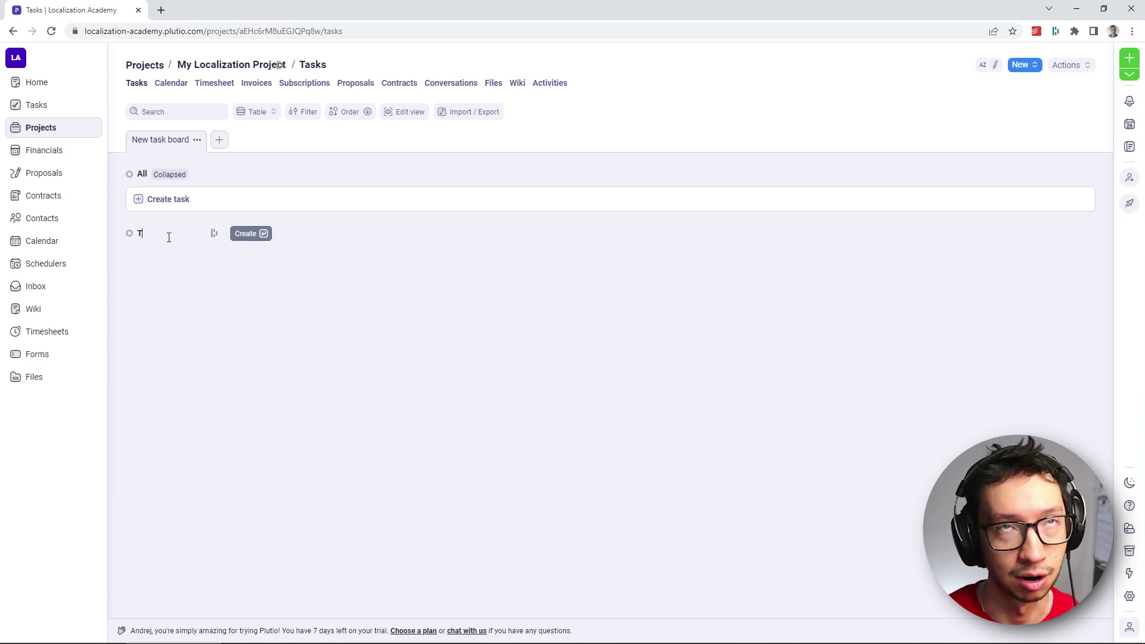
{"action": "type", "text": "1 - "}
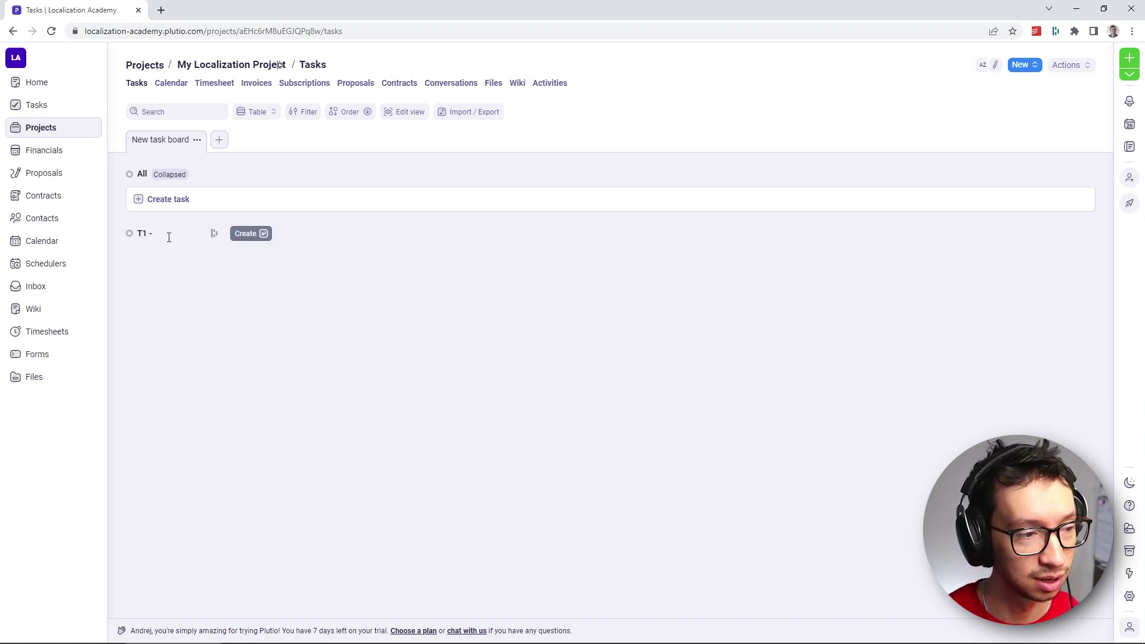
{"action": "type", "text": "DE,"}
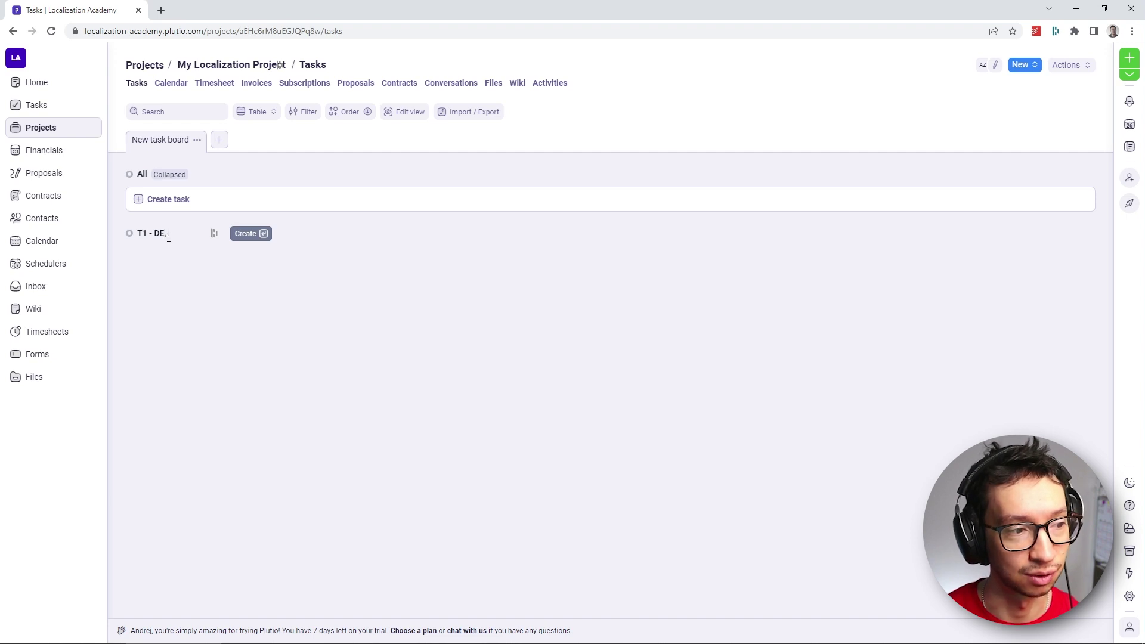
{"action": "type", "text": " JA"}
{"action": "key", "text": "Return"}
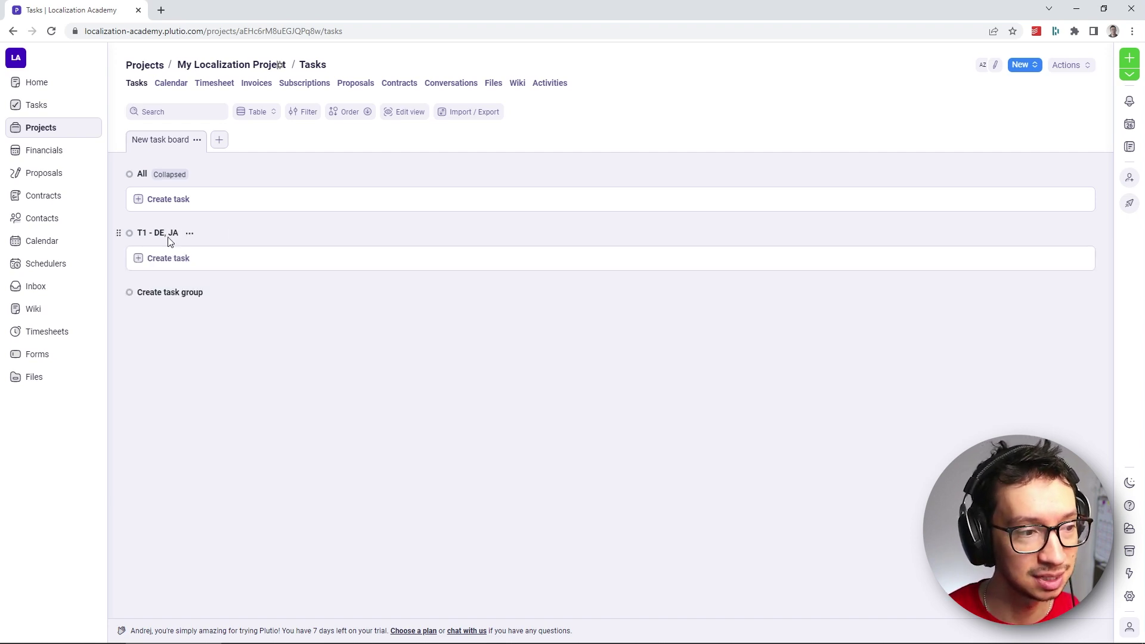
{"action": "left_click", "coordinate": [163, 292]}
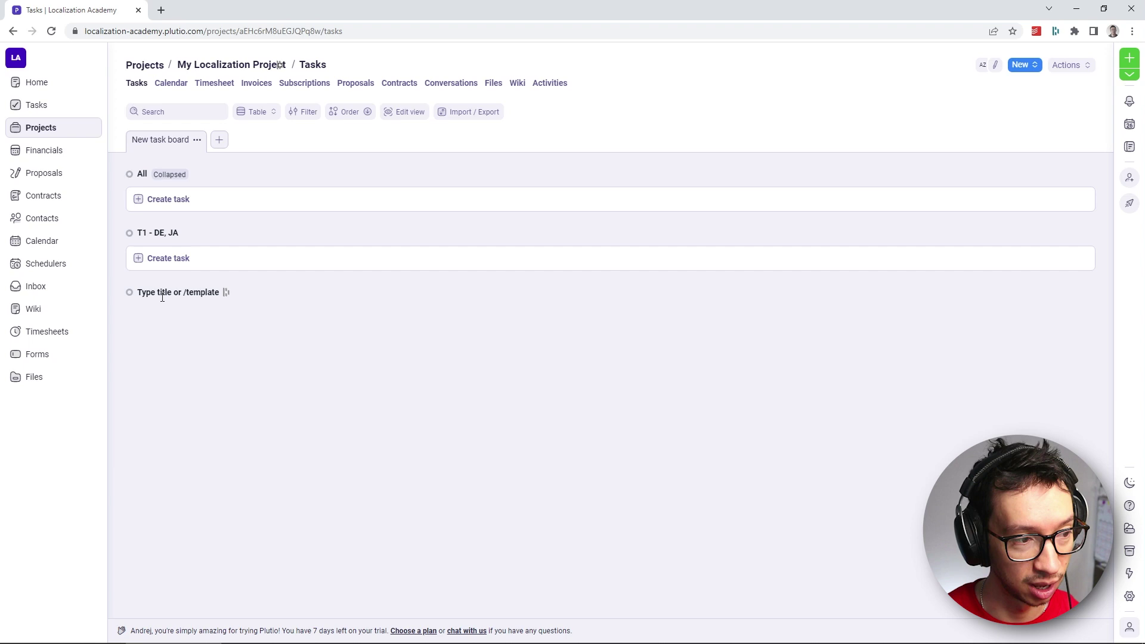
{"action": "type", "text": "T2"}
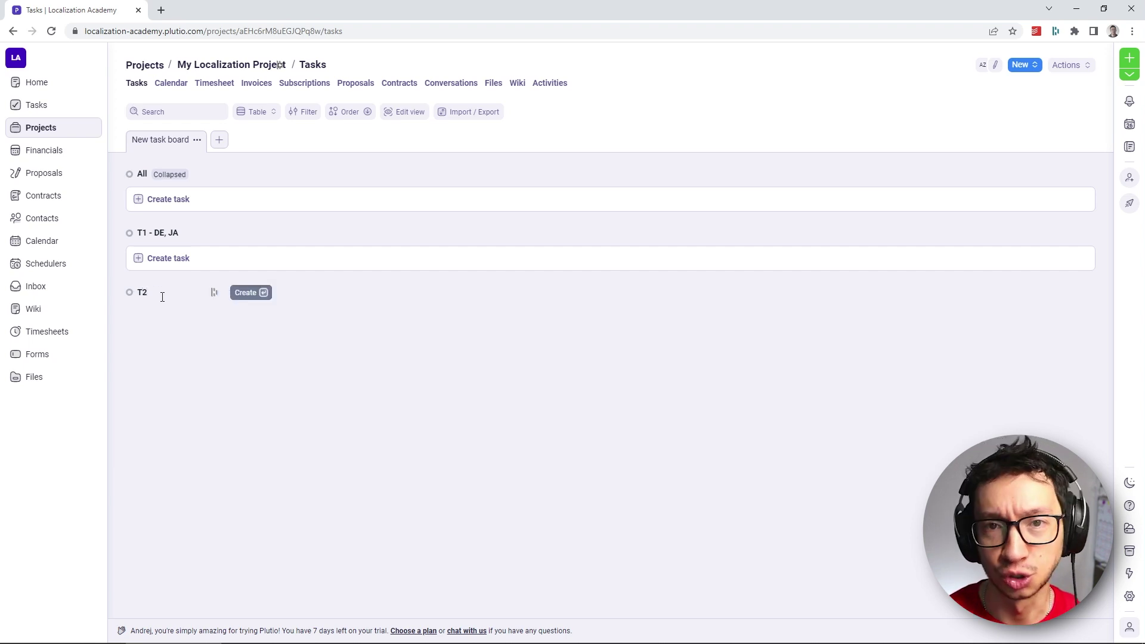
{"action": "type", "text": " - FR, KO"}
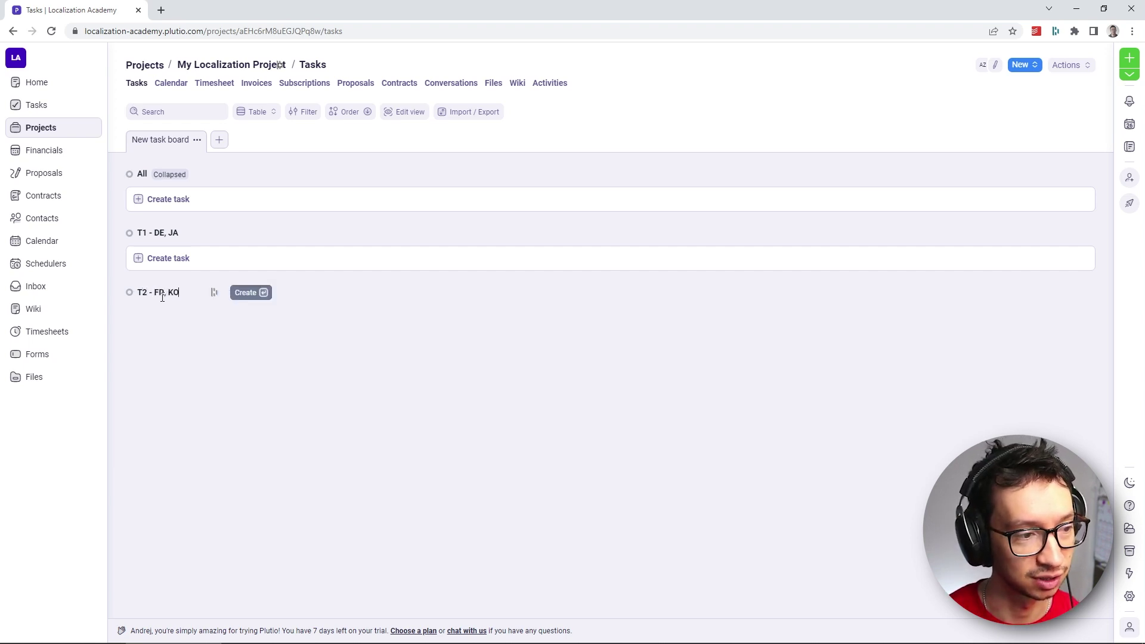
{"action": "key", "text": "Return"}
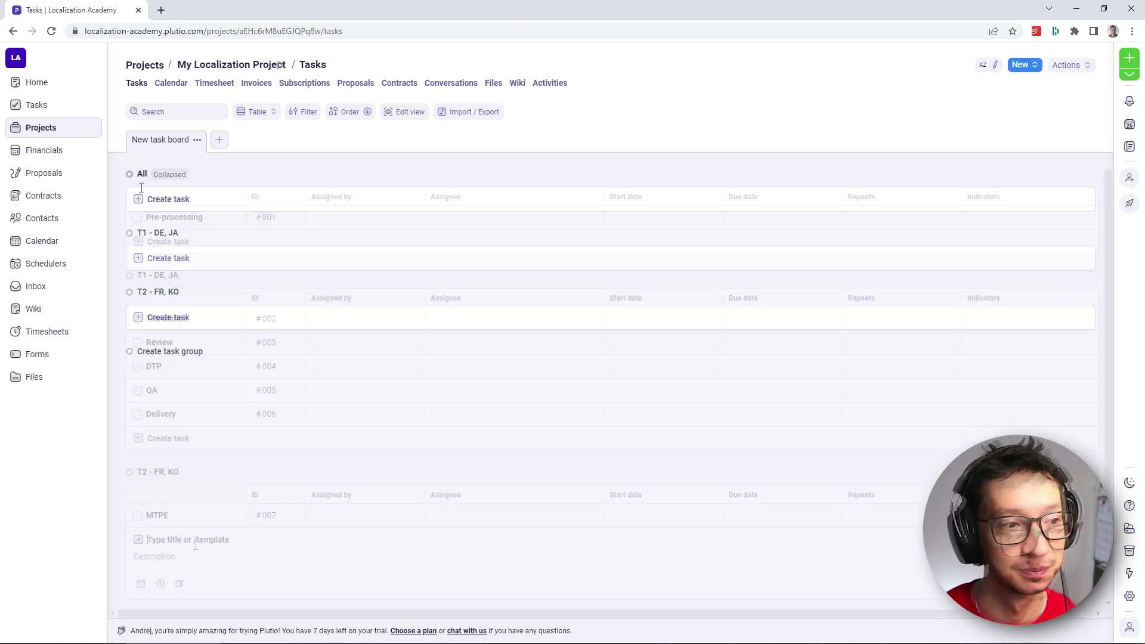
- Add DTP, QA and Delivery tasks to the T2 - FR, KO group
{"action": "type", "text": "DTP"}
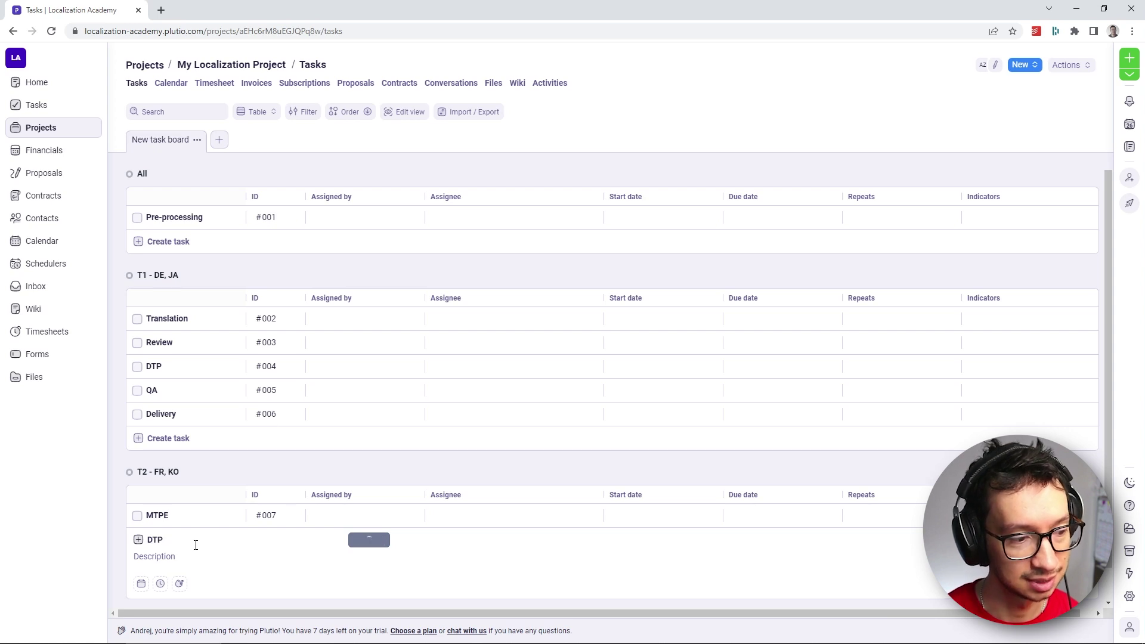
{"action": "key", "text": "Return"}
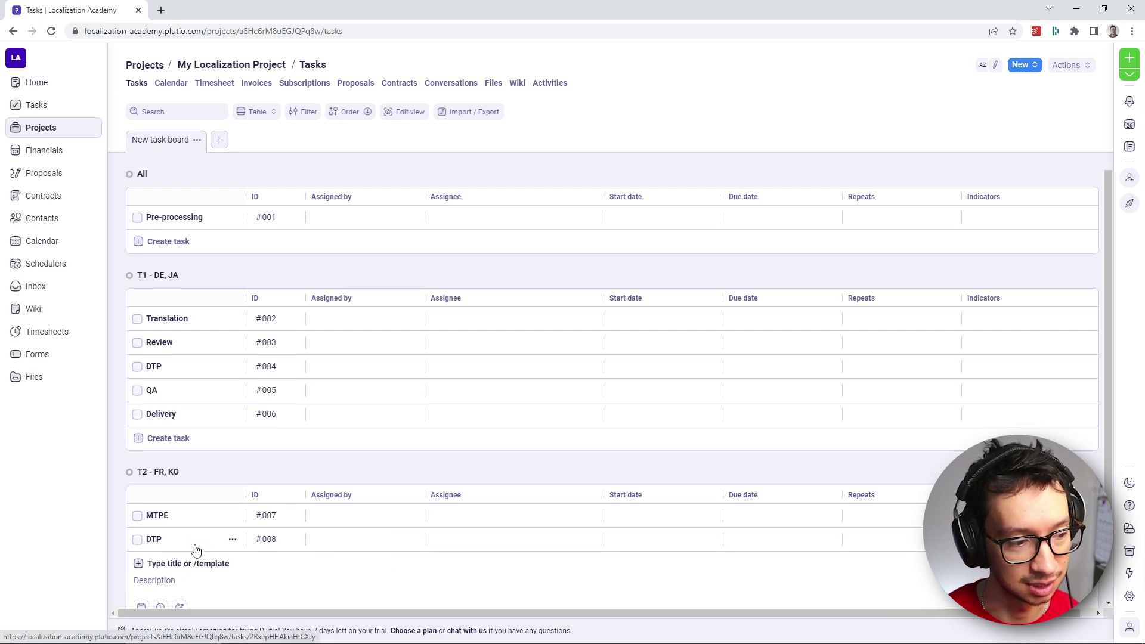
{"action": "type", "text": "QA"}
{"action": "key", "text": "Return"}
{"action": "type", "text": "D"}
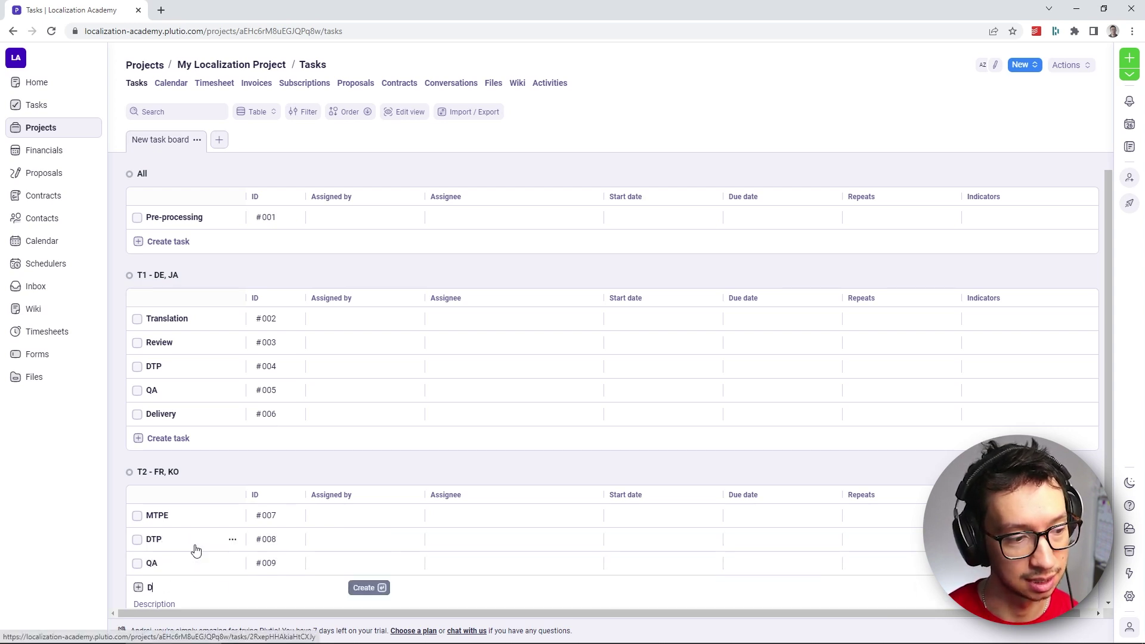
{"action": "type", "text": "elivery"}
{"action": "key", "text": "Return"}
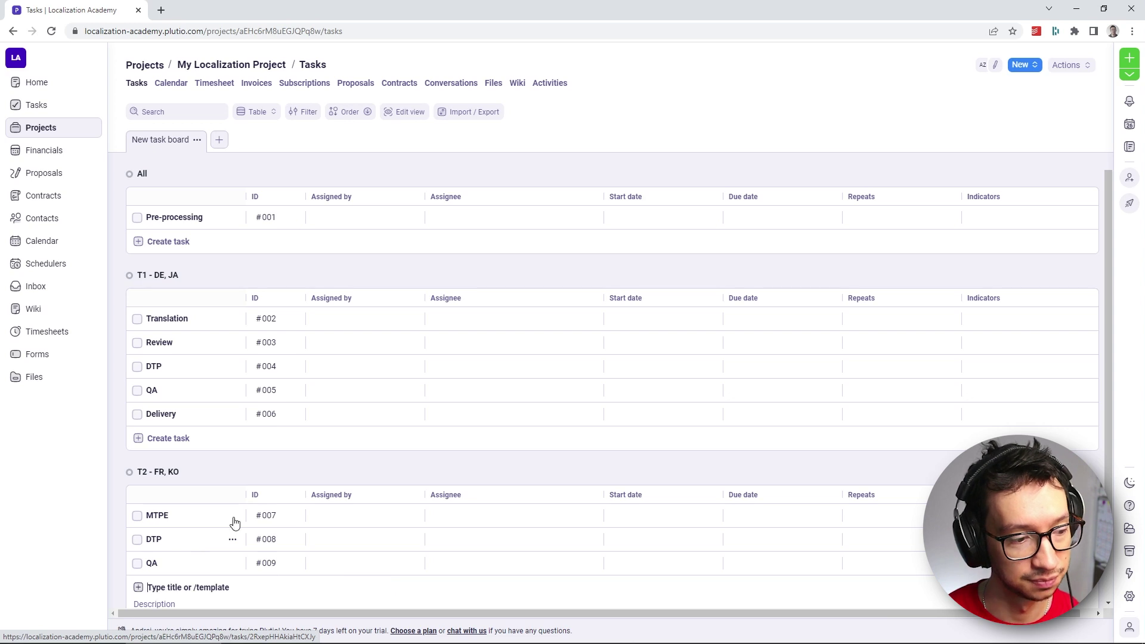
{"action": "scroll", "coordinate": [310, 486], "scroll_direction": "down", "scroll_amount": 2}
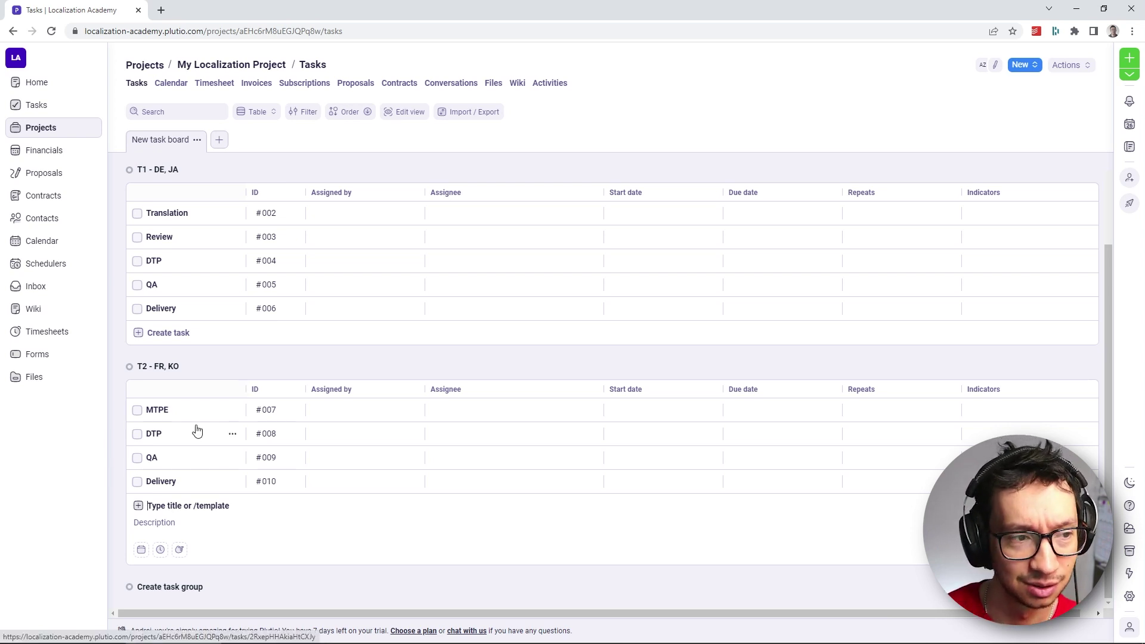
{"action": "scroll", "coordinate": [197, 429], "scroll_direction": "up", "scroll_amount": 2}
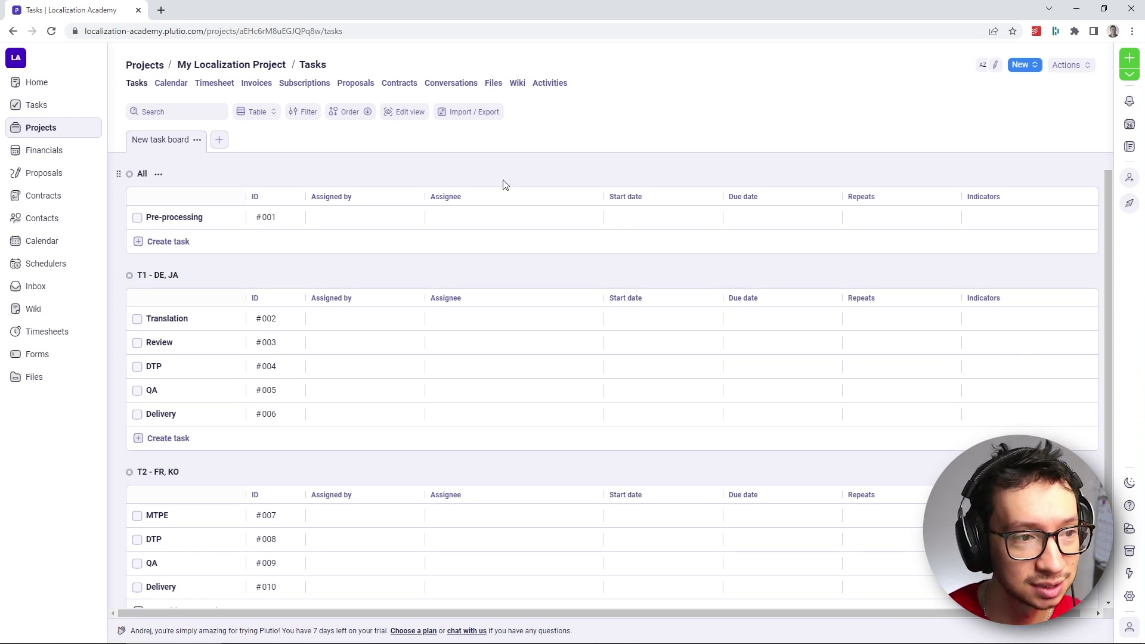
- Remove the ID, Assigned by, Repeats and Indicators columns from the table view
{"action": "left_click", "coordinate": [407, 115]}
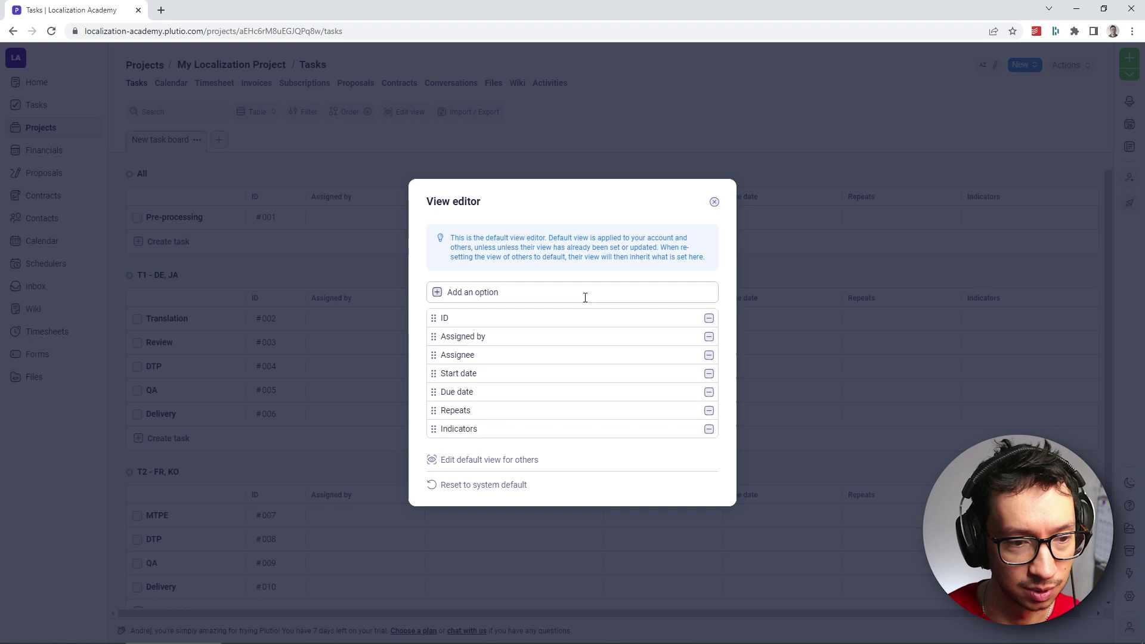
{"action": "left_click", "coordinate": [709, 319]}
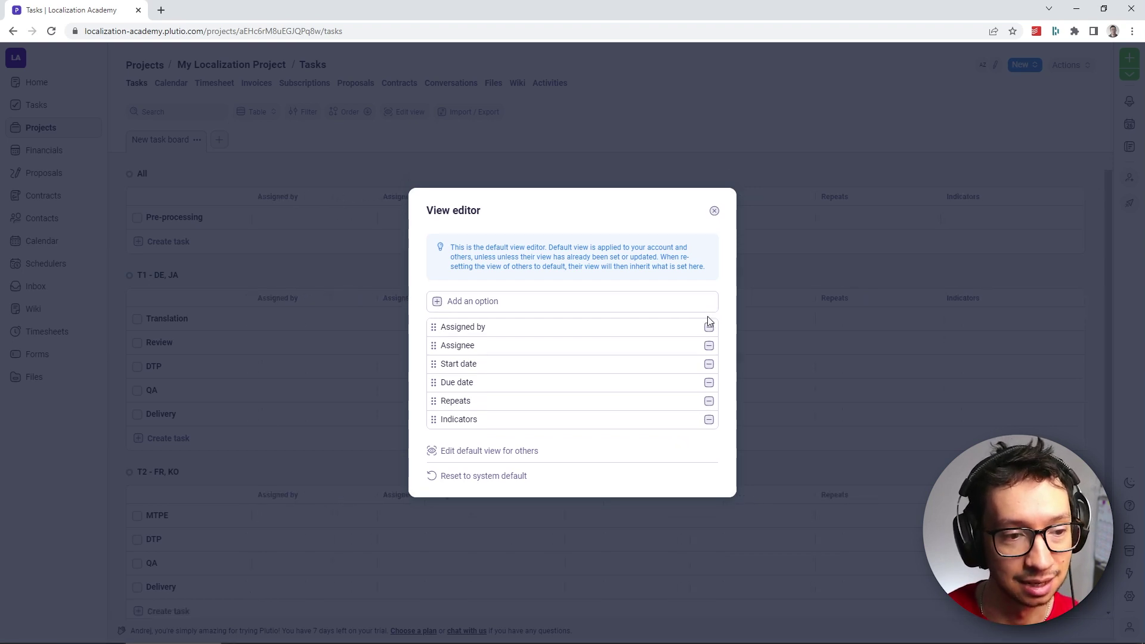
{"action": "left_click", "coordinate": [709, 327]}
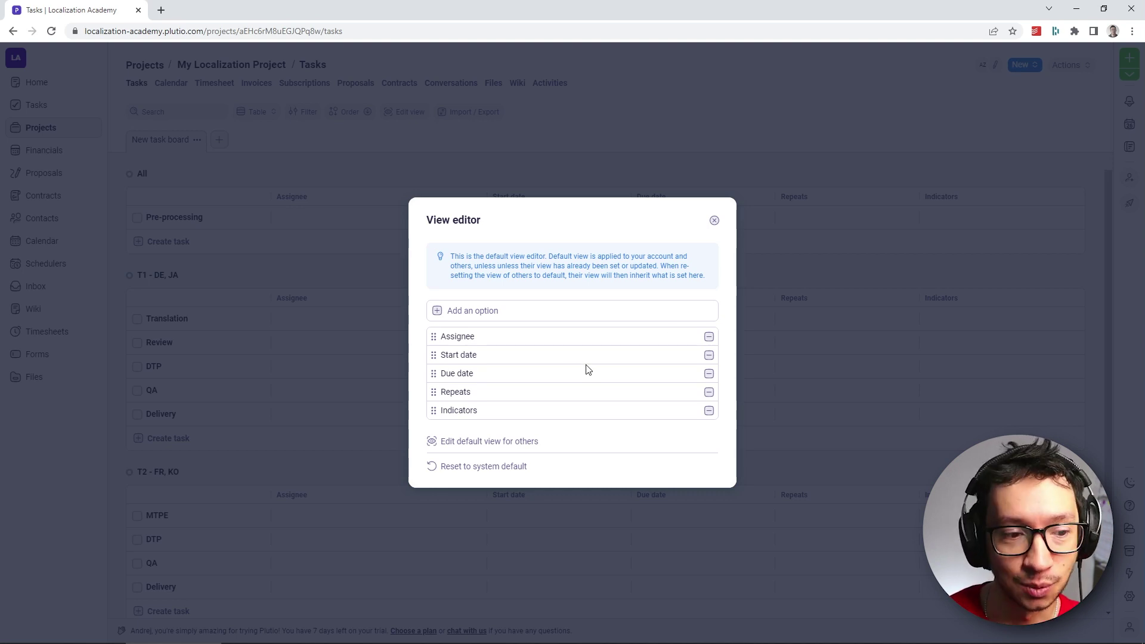
{"action": "left_click", "coordinate": [709, 393]}
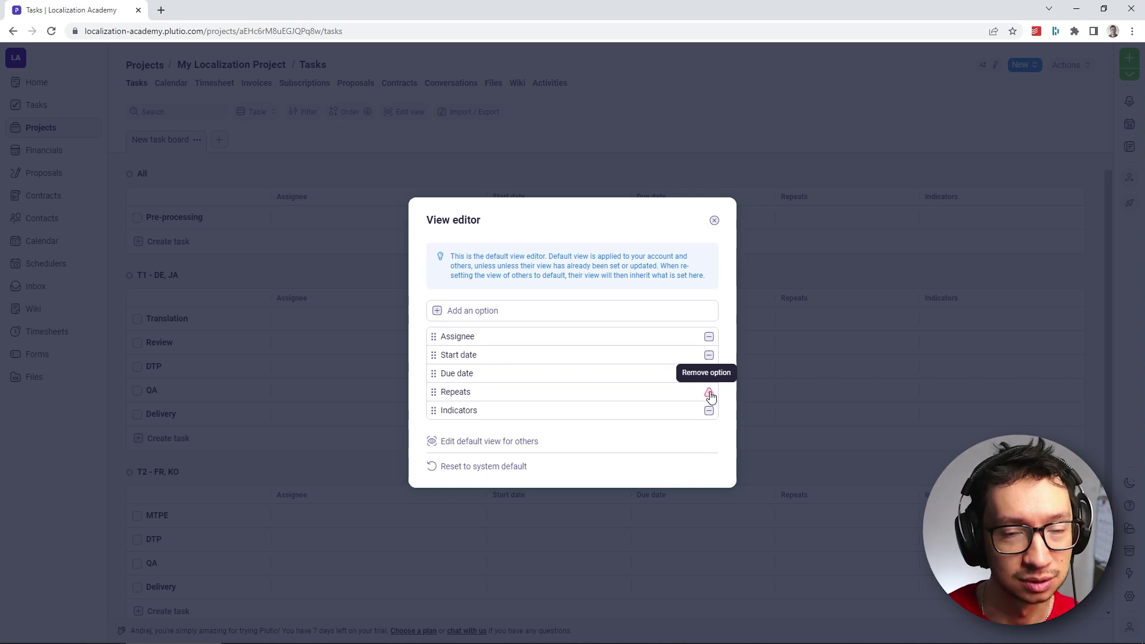
{"action": "left_click", "coordinate": [710, 393]}
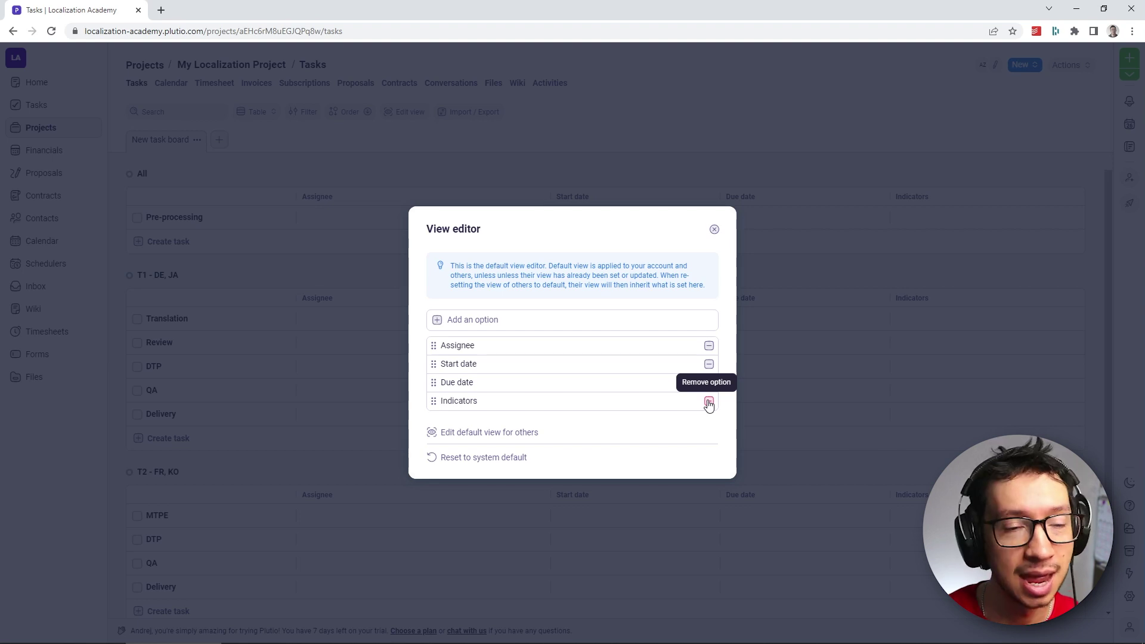
{"action": "left_click", "coordinate": [709, 404]}
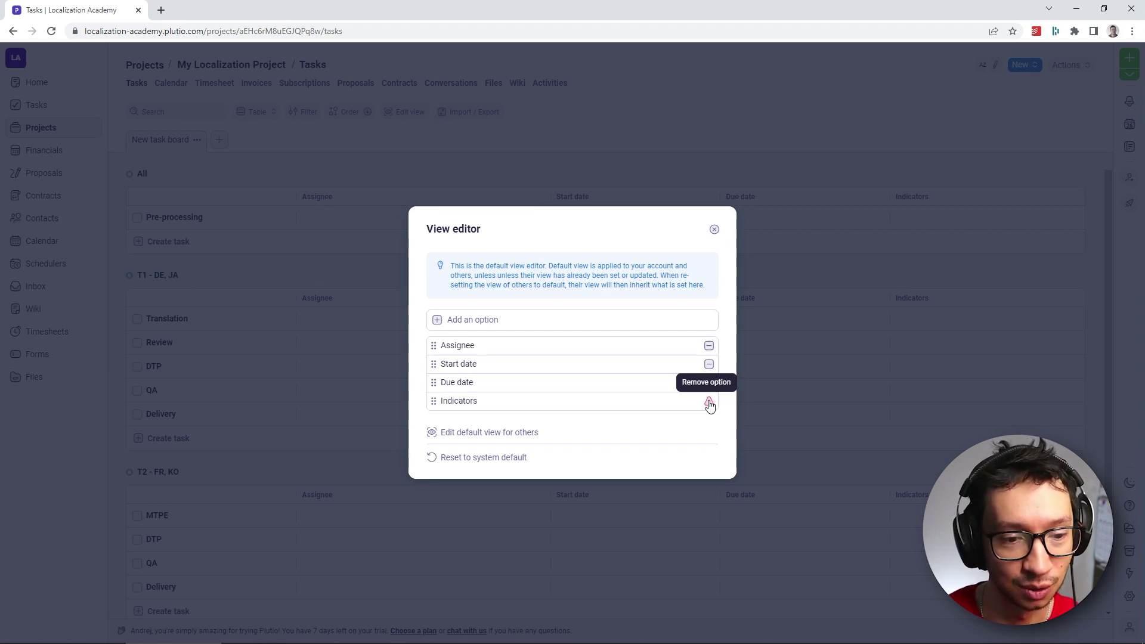
{"action": "left_click", "coordinate": [709, 403]}
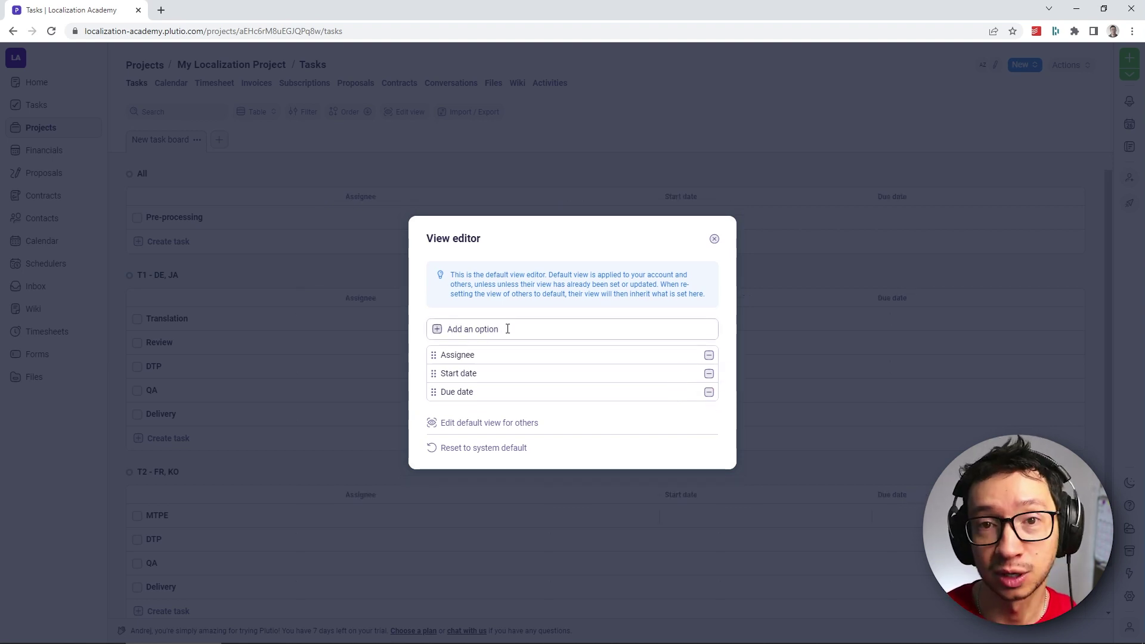
- Add a Subtasks column and move it to the first position
{"action": "left_click", "coordinate": [479, 332]}
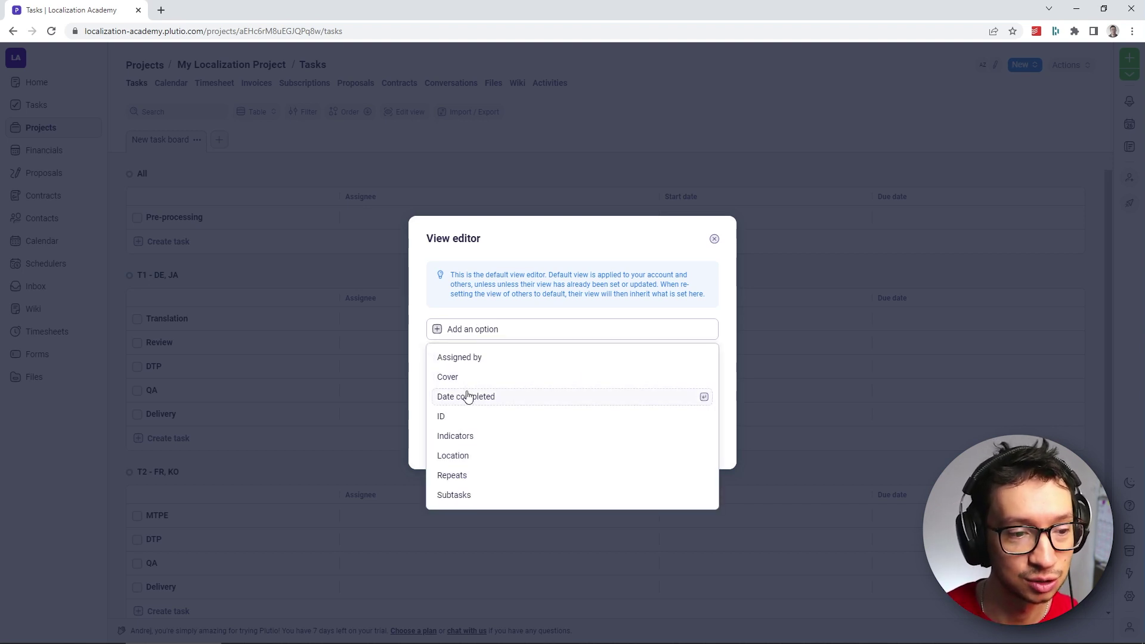
{"action": "left_click", "coordinate": [458, 501]}
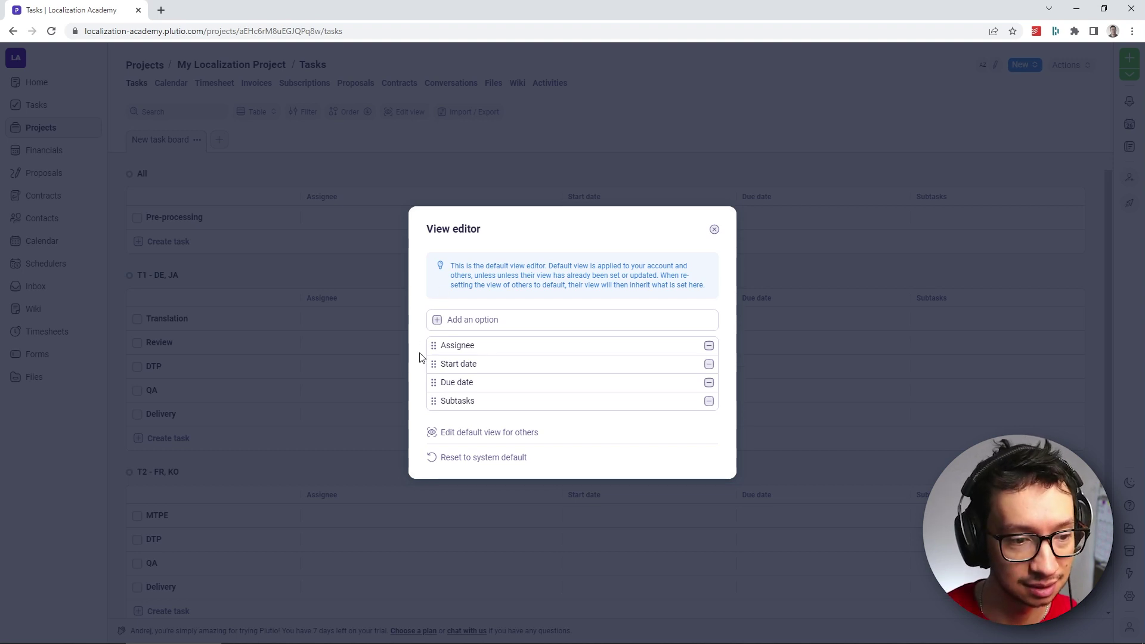
{"action": "mouse_move", "coordinate": [431, 402]}
{"action": "left_mouse_down"}
{"action": "mouse_move", "coordinate": [435, 343]}
{"action": "mouse_move", "coordinate": [429, 403]}
{"action": "left_mouse_up"}
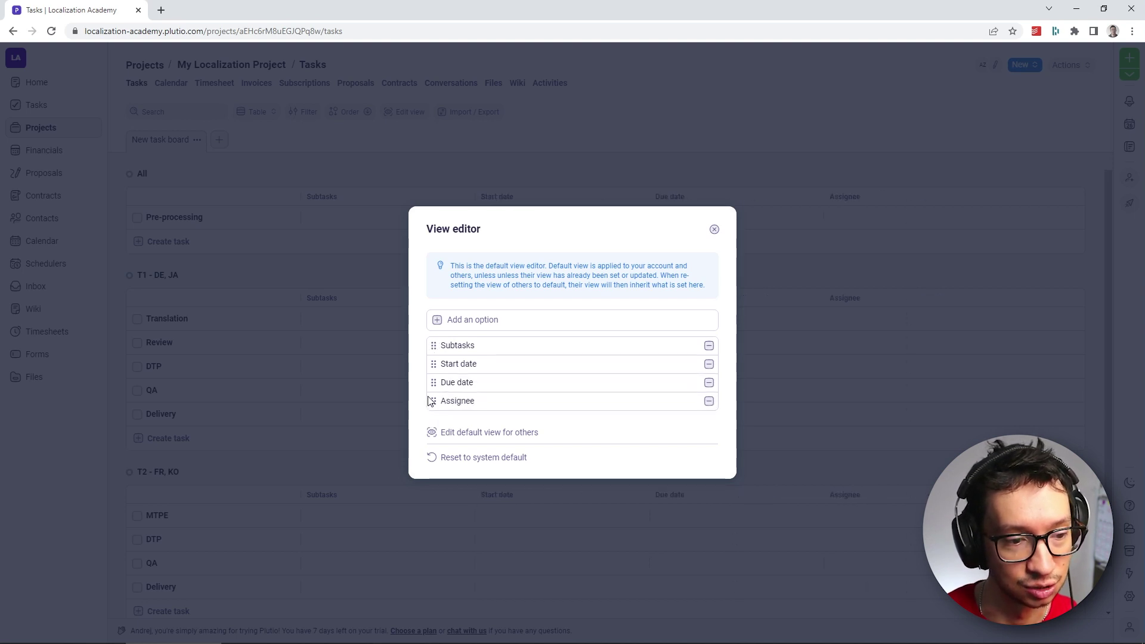
{"action": "left_click", "coordinate": [714, 230]}
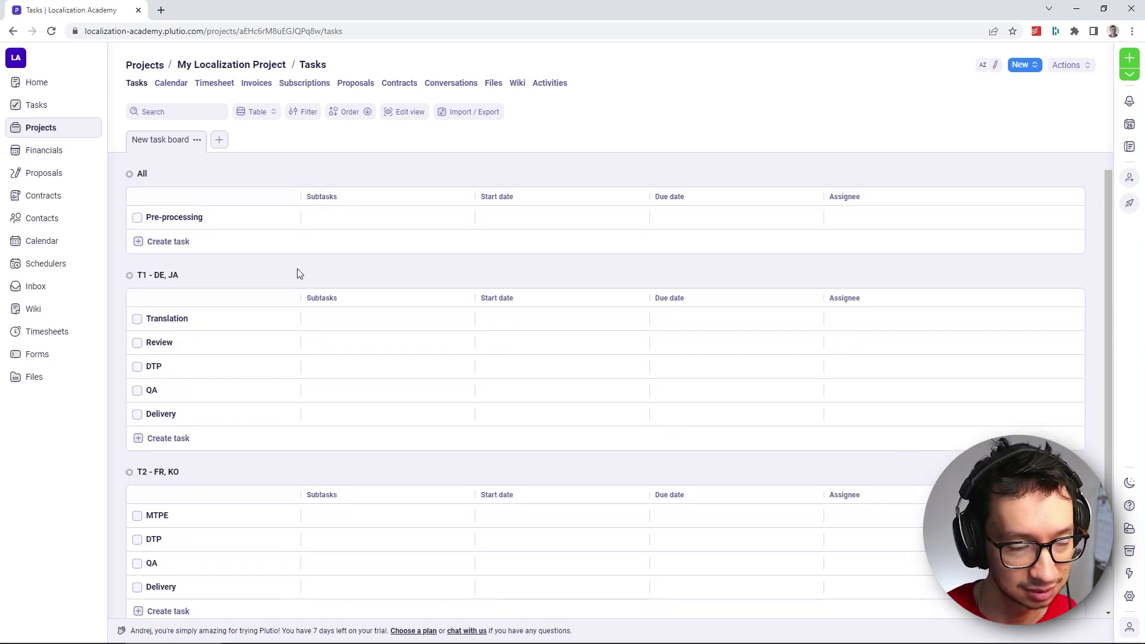
- Give the Translation task subtasks 'DE - Translation' and 'JA - Translation'
{"action": "left_click", "coordinate": [172, 321]}
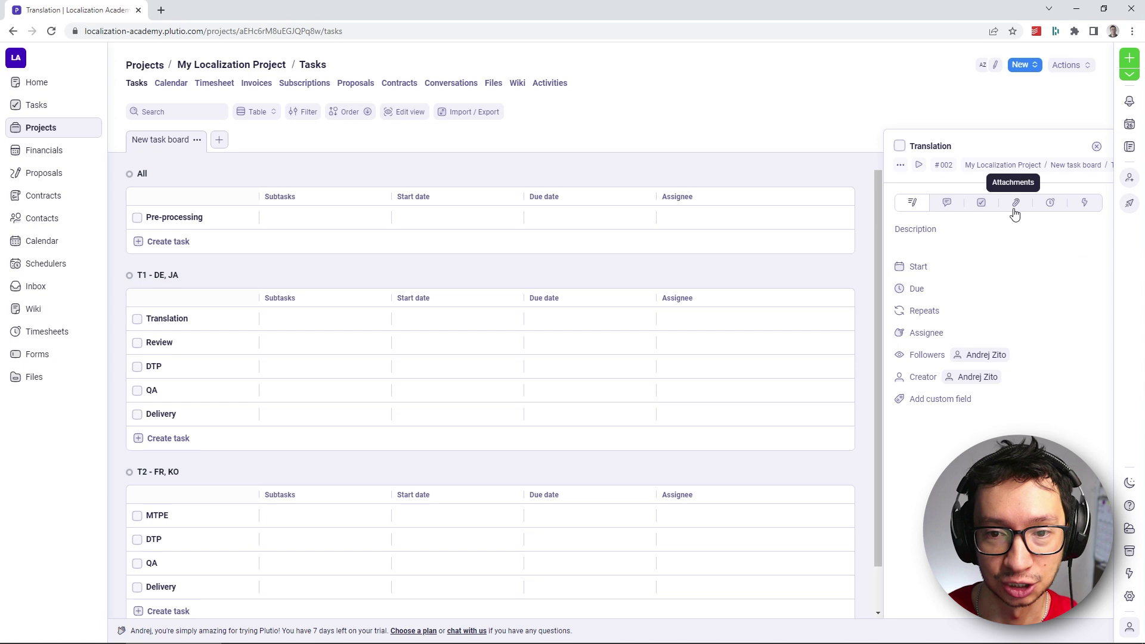
{"action": "left_click", "coordinate": [981, 205]}
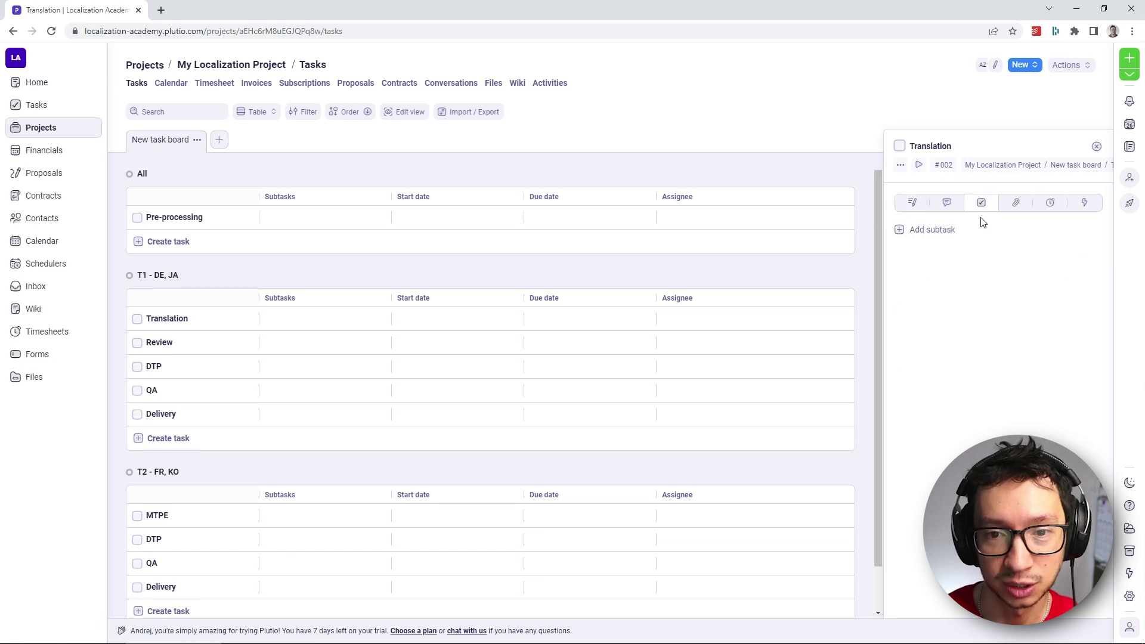
{"action": "left_click", "coordinate": [941, 232]}
{"action": "type", "text": "D"}
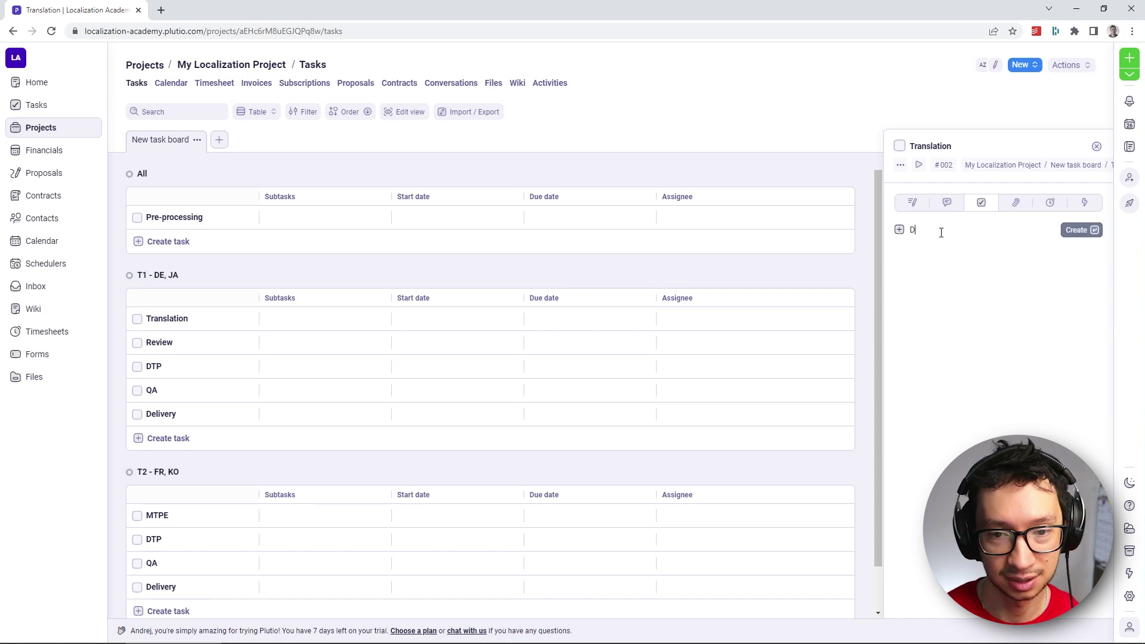
{"action": "type", "text": "E -"}
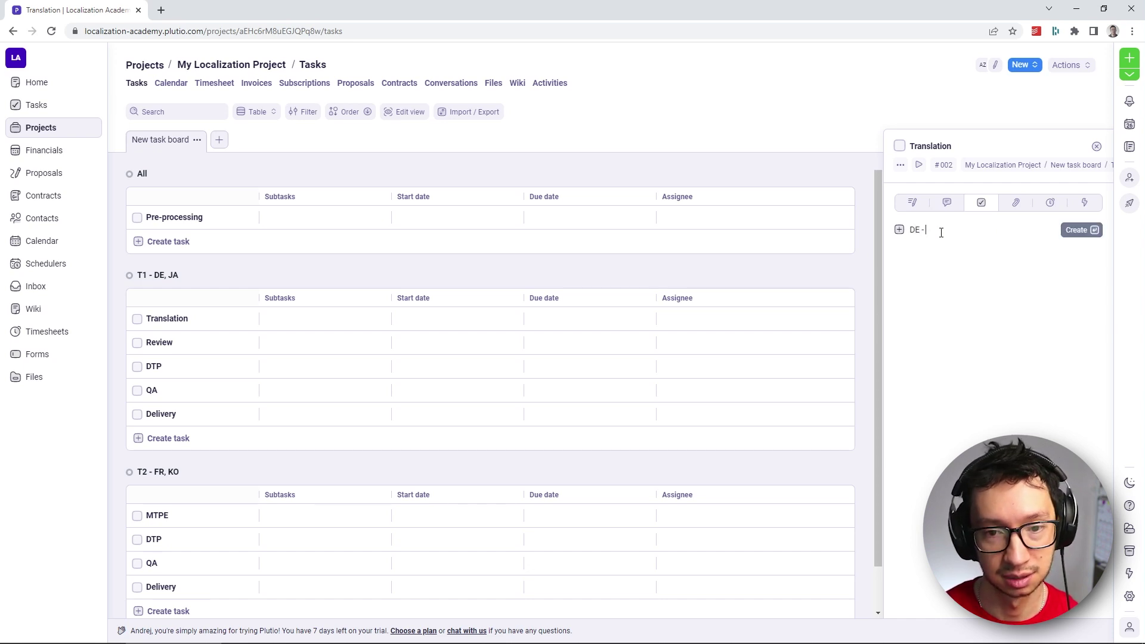
{"action": "type", "text": " Translation"}
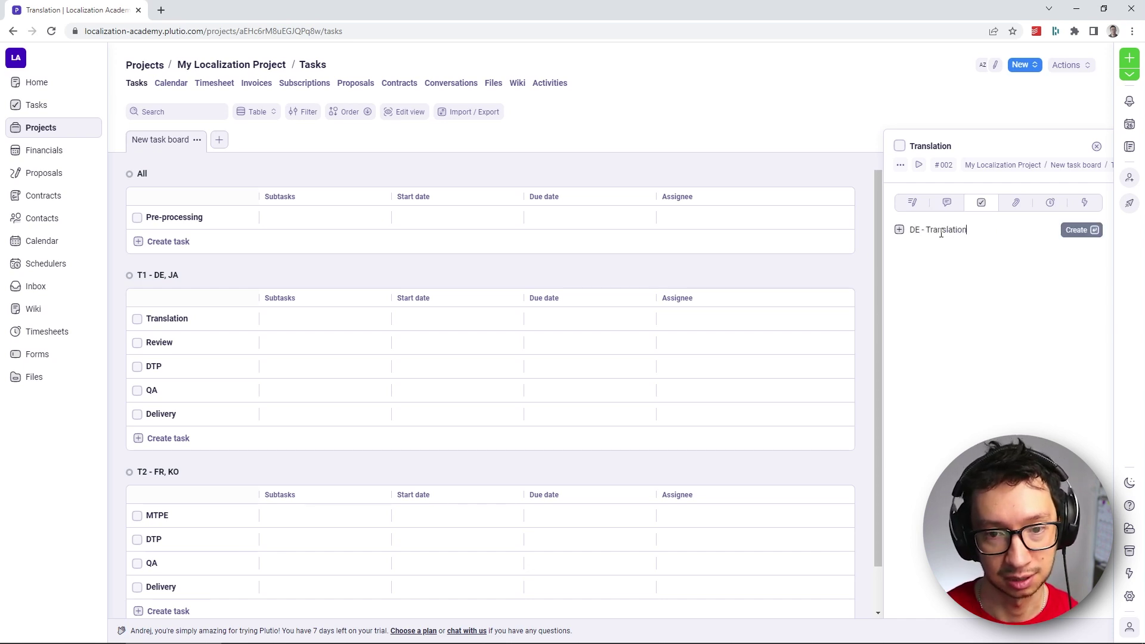
{"action": "key", "text": "Return"}
{"action": "type", "text": "JA"}
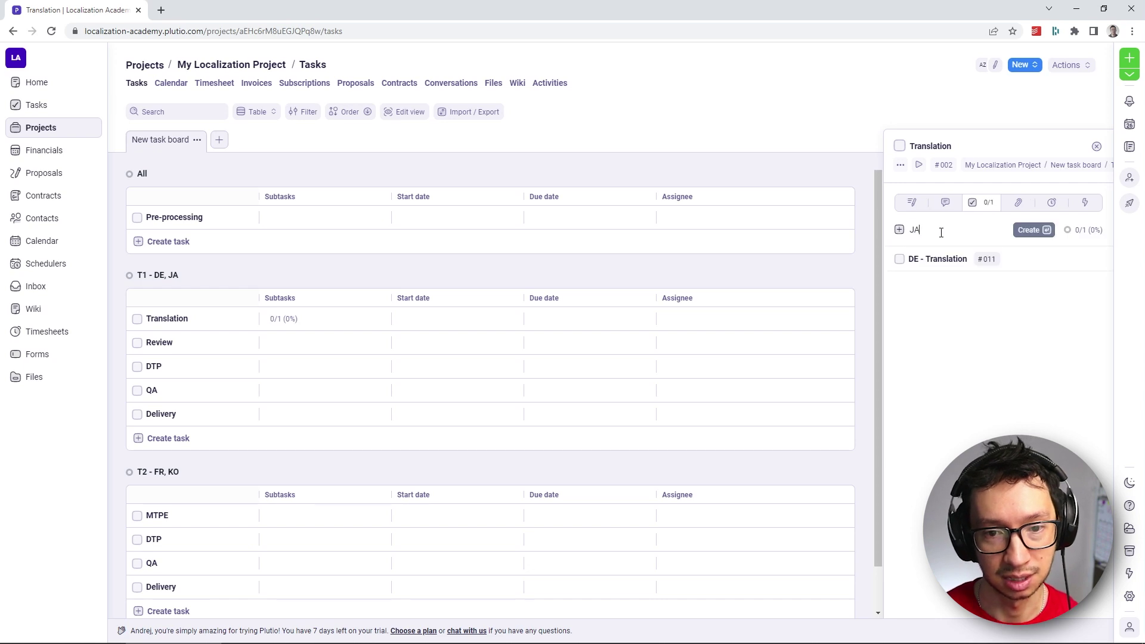
{"action": "type", "text": " - Translation"}
{"action": "key", "text": "Return"}
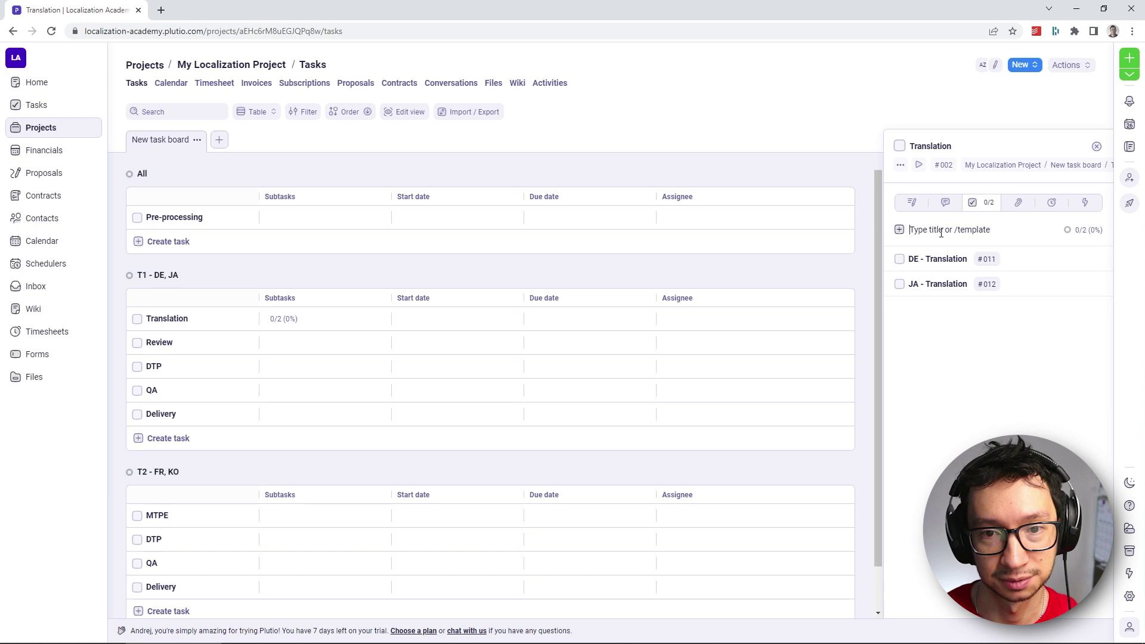
- Tick DE - Translation as complete in the Translation task, then close its details
{"action": "left_click", "coordinate": [1096, 146]}
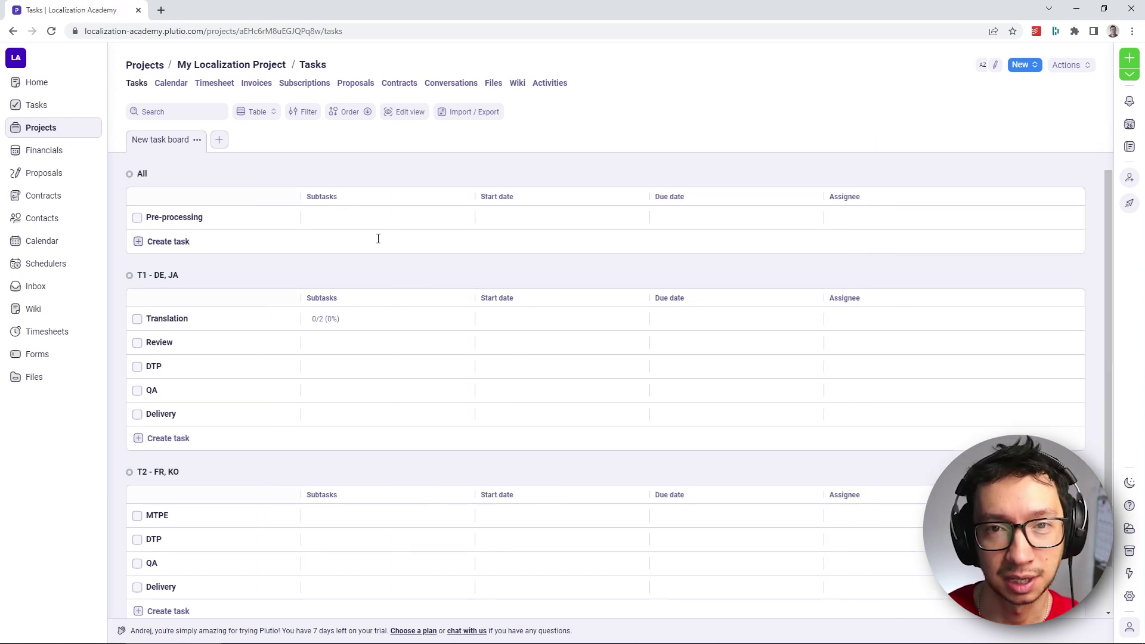
{"action": "mouse_move", "coordinate": [316, 322]}
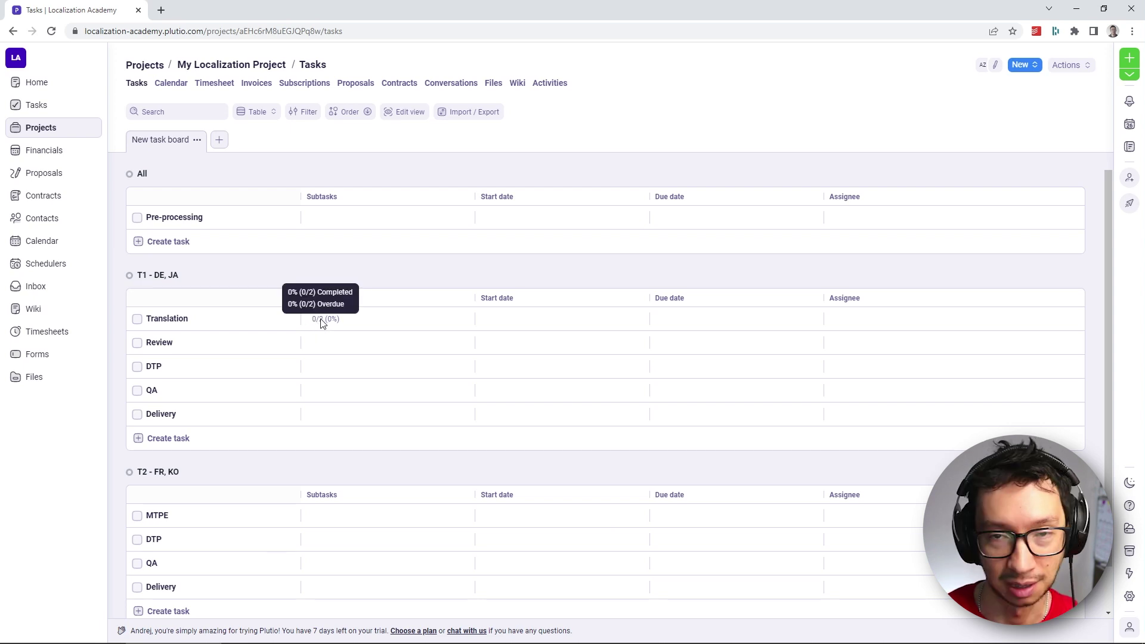
{"action": "left_click", "coordinate": [233, 324]}
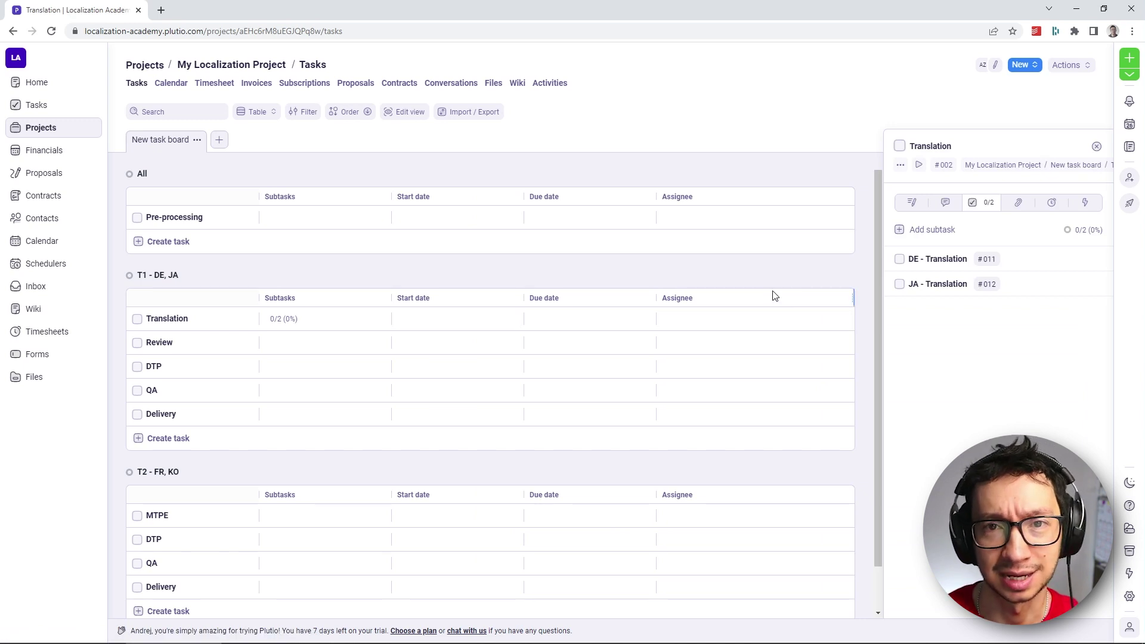
{"action": "left_click", "coordinate": [900, 259]}
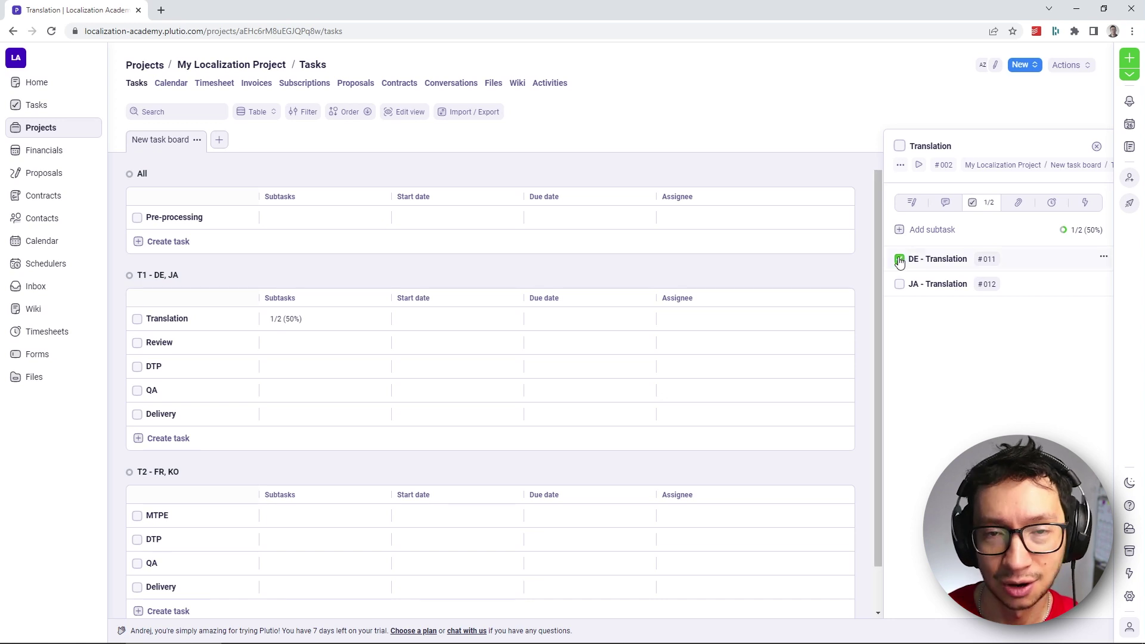
{"action": "left_click", "coordinate": [1096, 147]}
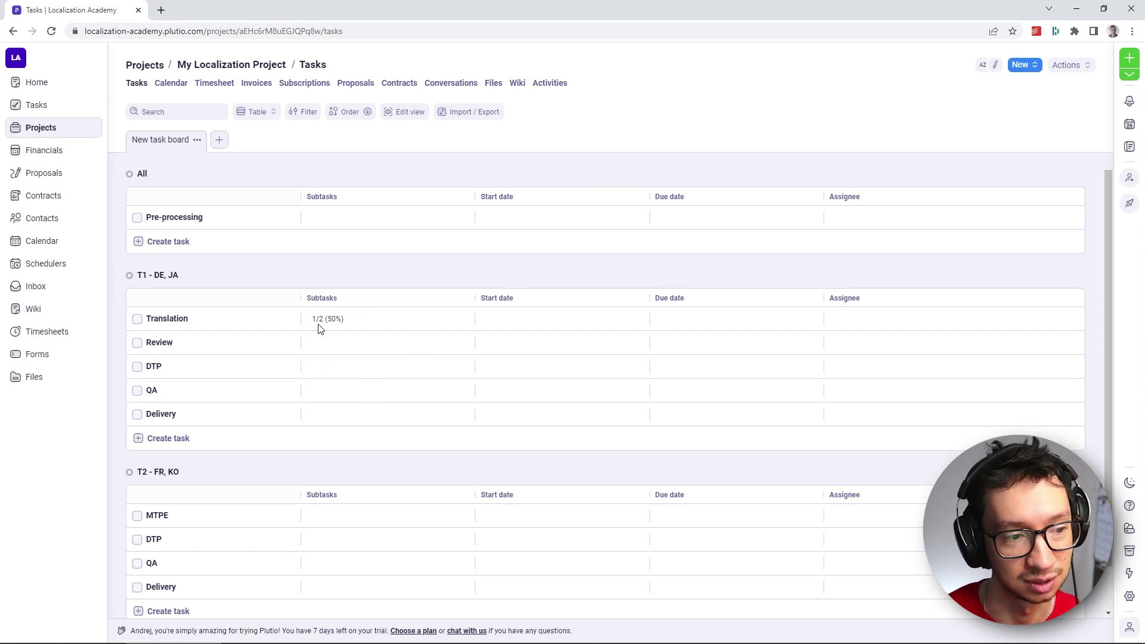
{"action": "mouse_move", "coordinate": [322, 328]}
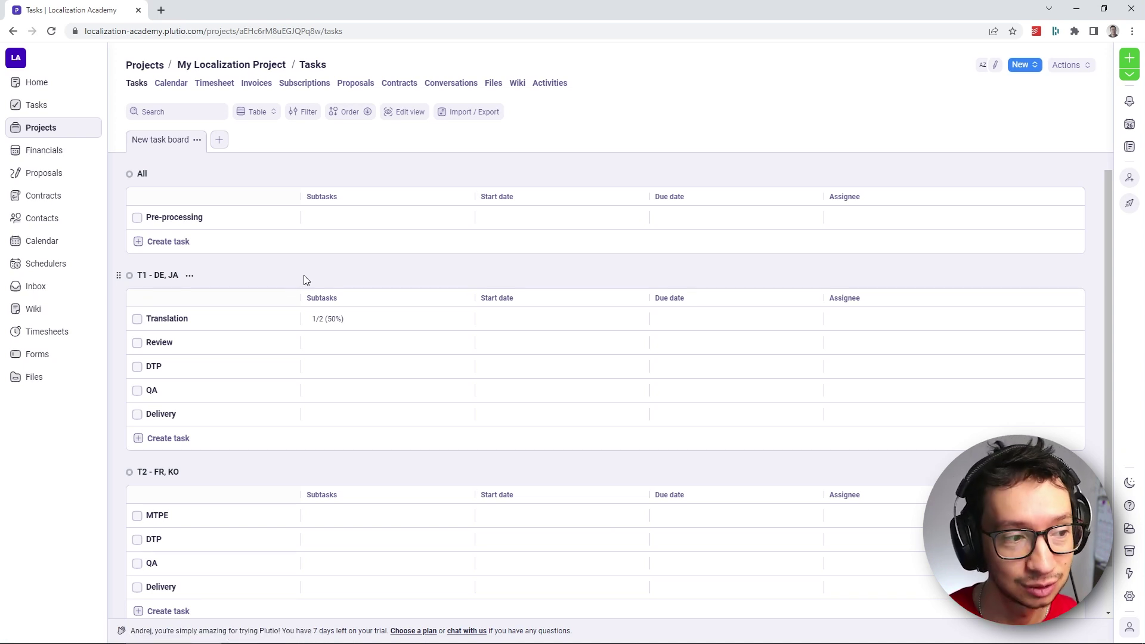
{"action": "left_click", "coordinate": [137, 319]}
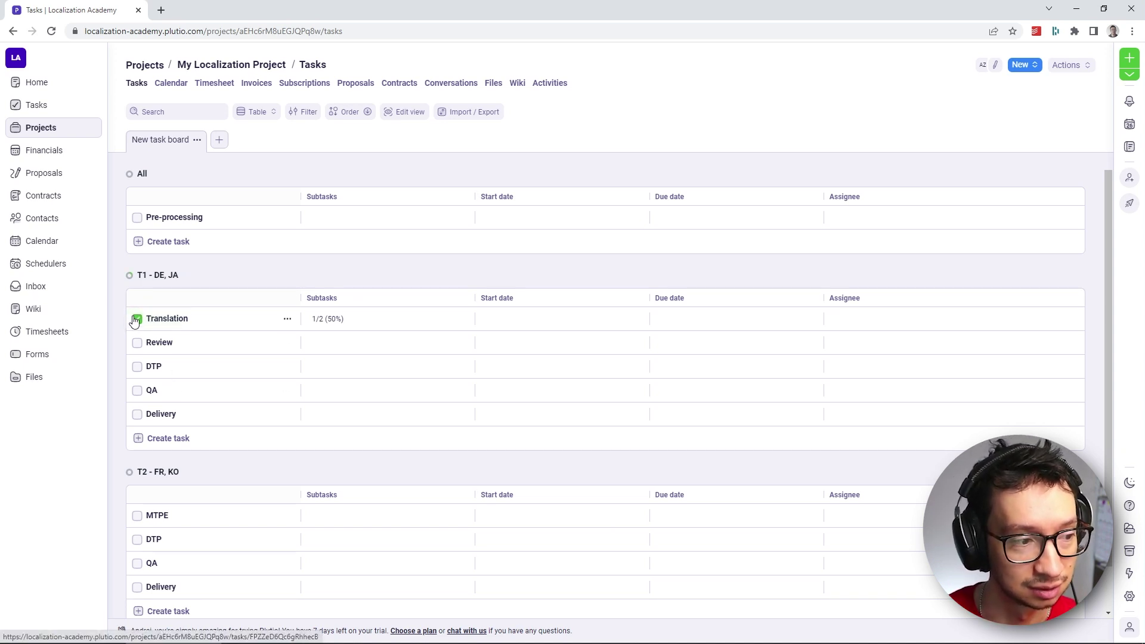
{"action": "left_click", "coordinate": [137, 322]}
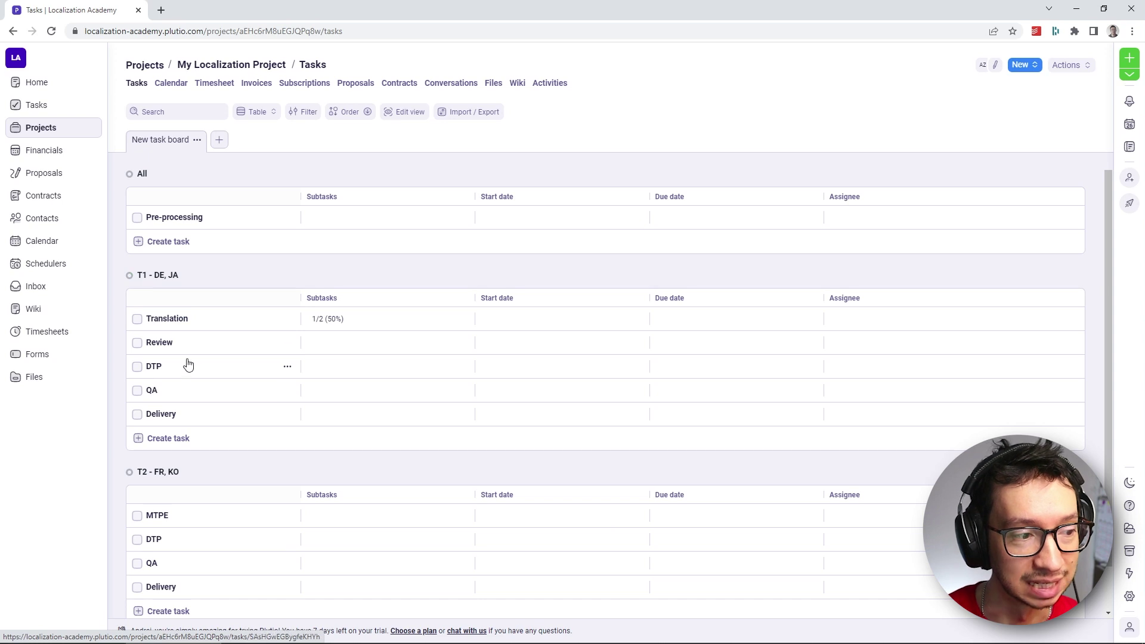
- Create a Dropdown-type task custom field named 'Status' under Settings > Custom fields
{"action": "left_click", "coordinate": [1130, 598]}
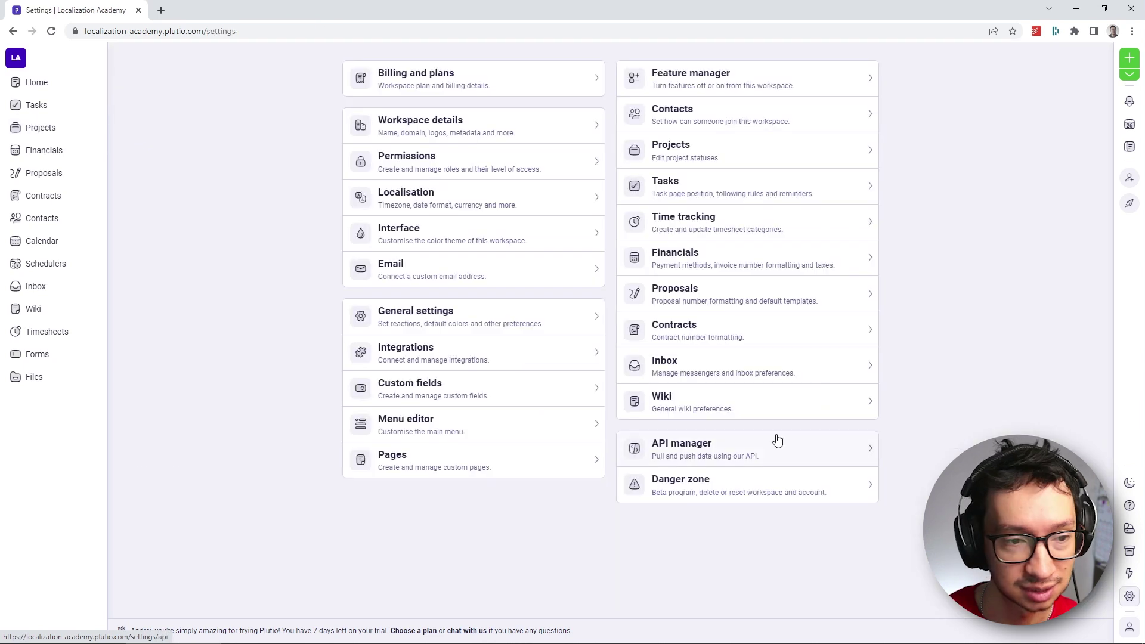
{"action": "left_click", "coordinate": [410, 387]}
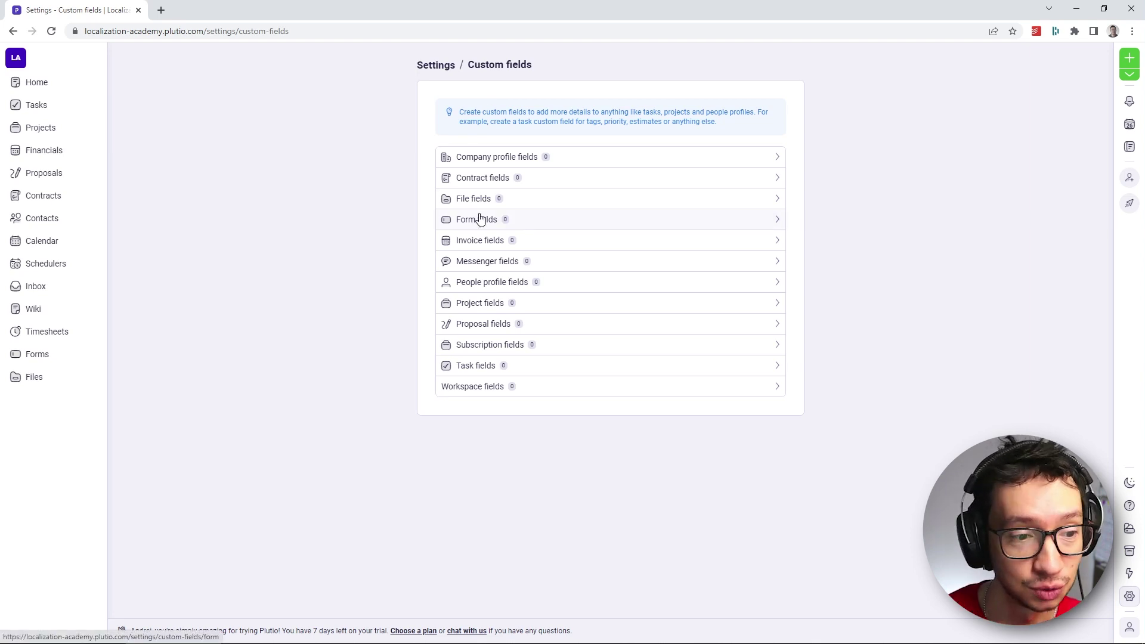
{"action": "left_click", "coordinate": [480, 367]}
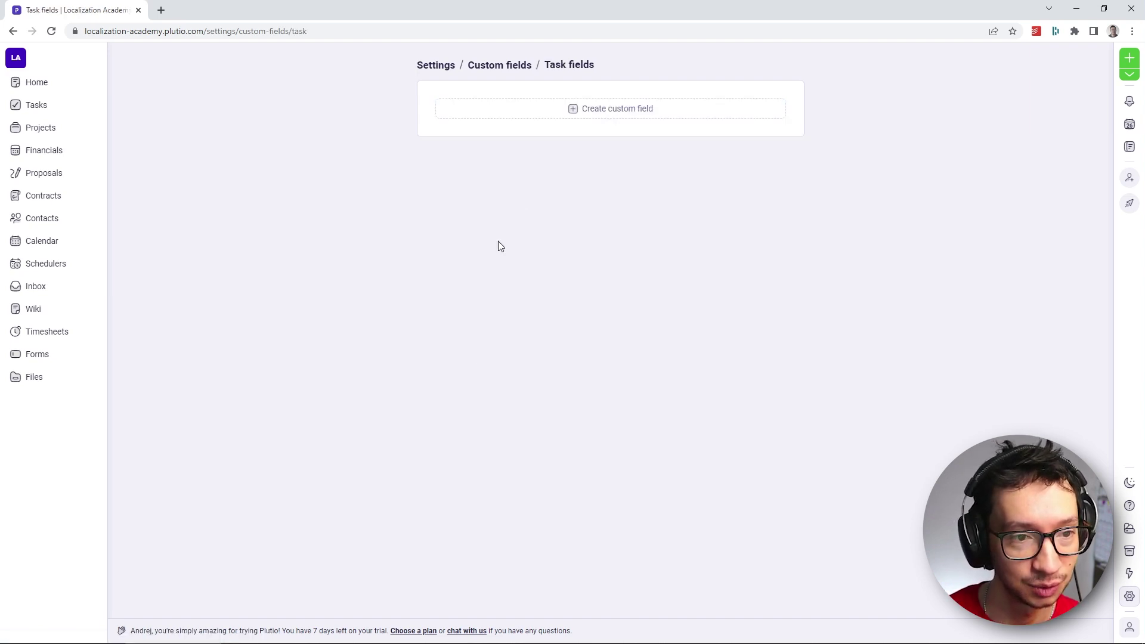
{"action": "left_click", "coordinate": [612, 112]}
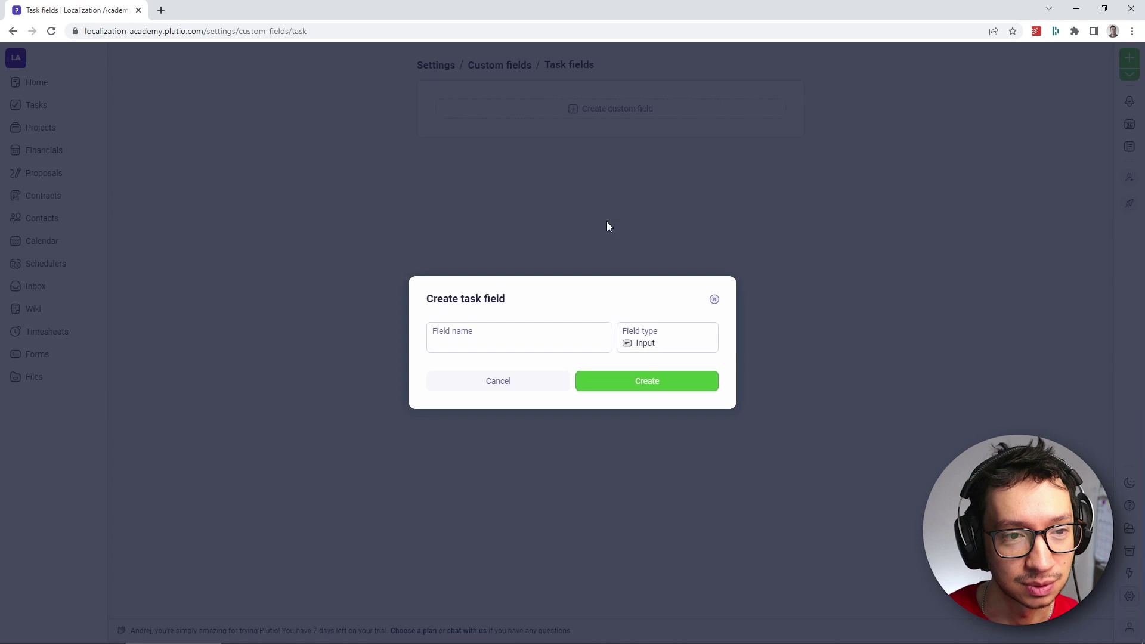
{"action": "left_click", "coordinate": [504, 331]}
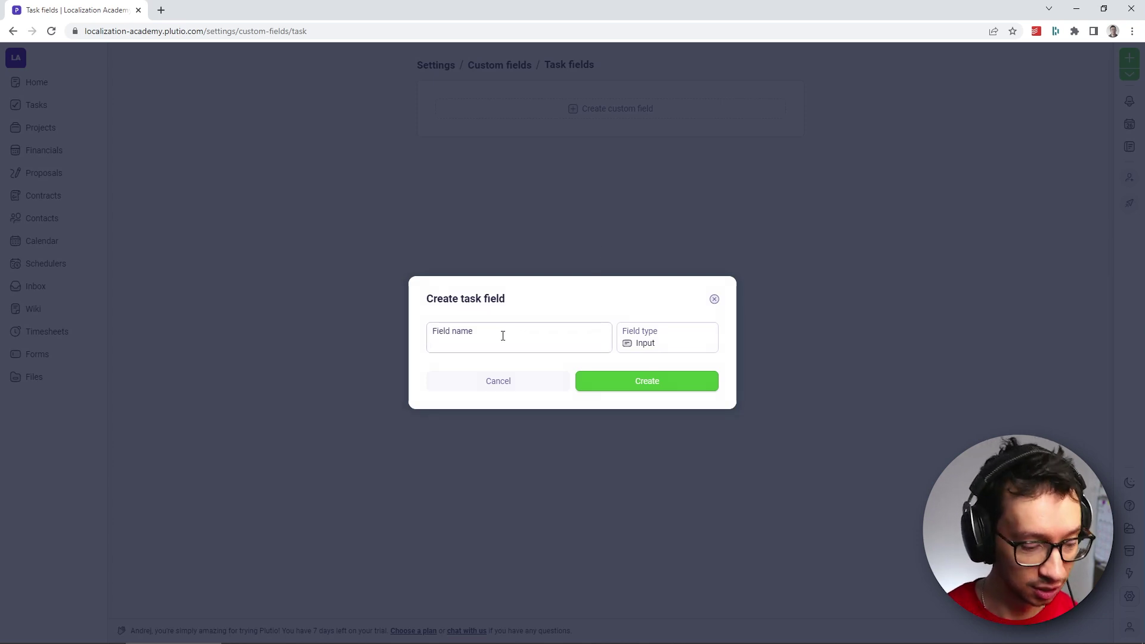
{"action": "type", "text": "Status"}
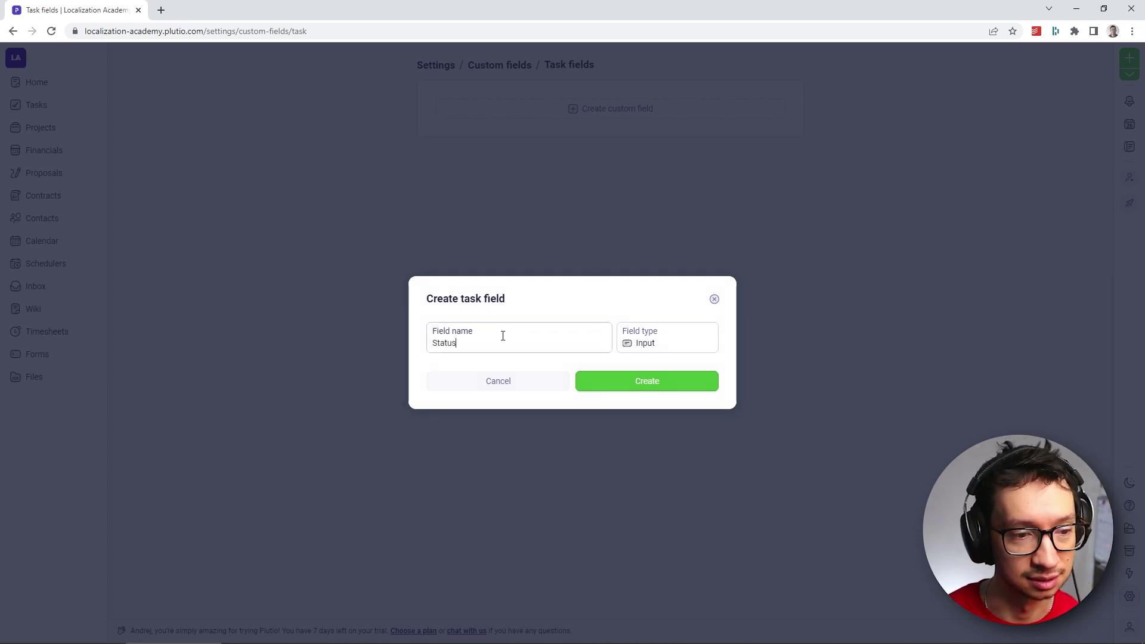
{"action": "left_click", "coordinate": [644, 343]}
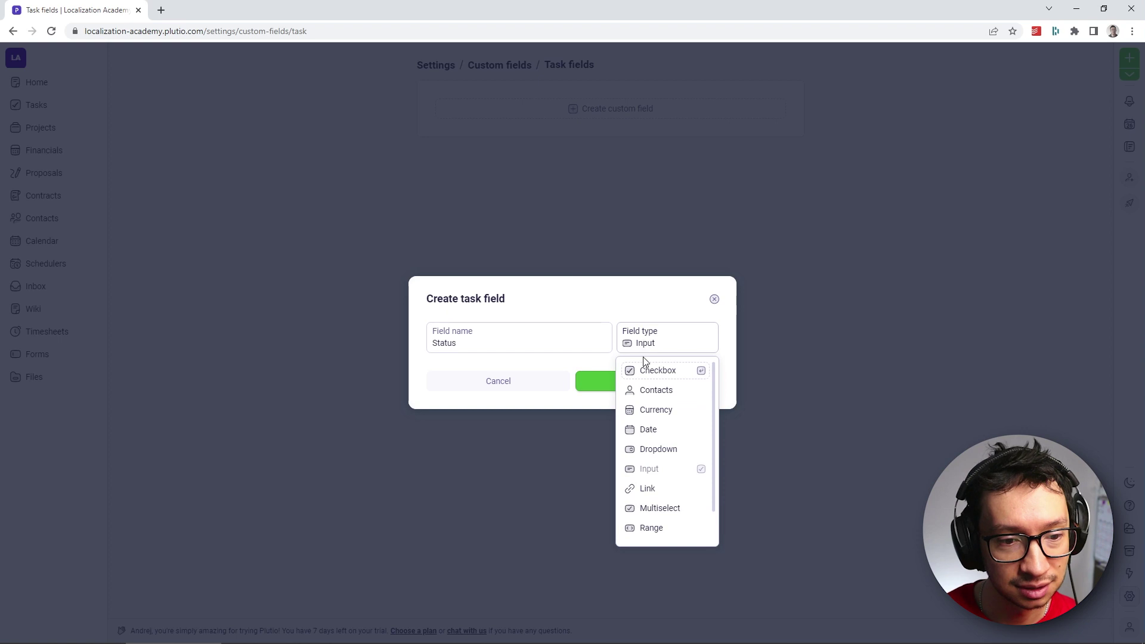
{"action": "left_click", "coordinate": [669, 451]}
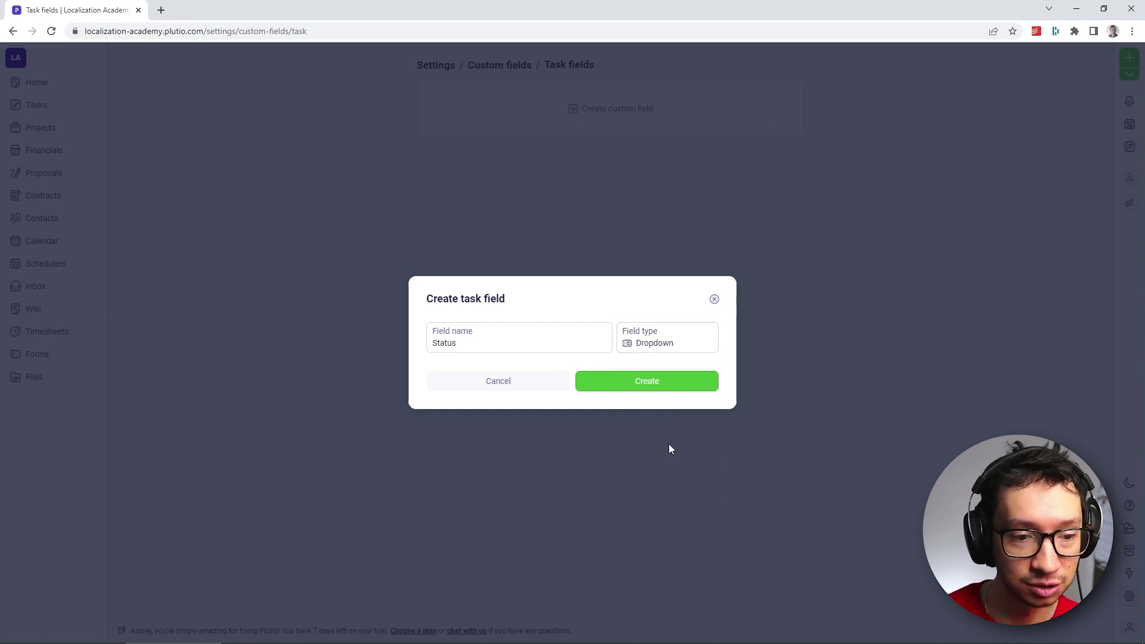
{"action": "left_click", "coordinate": [674, 387]}
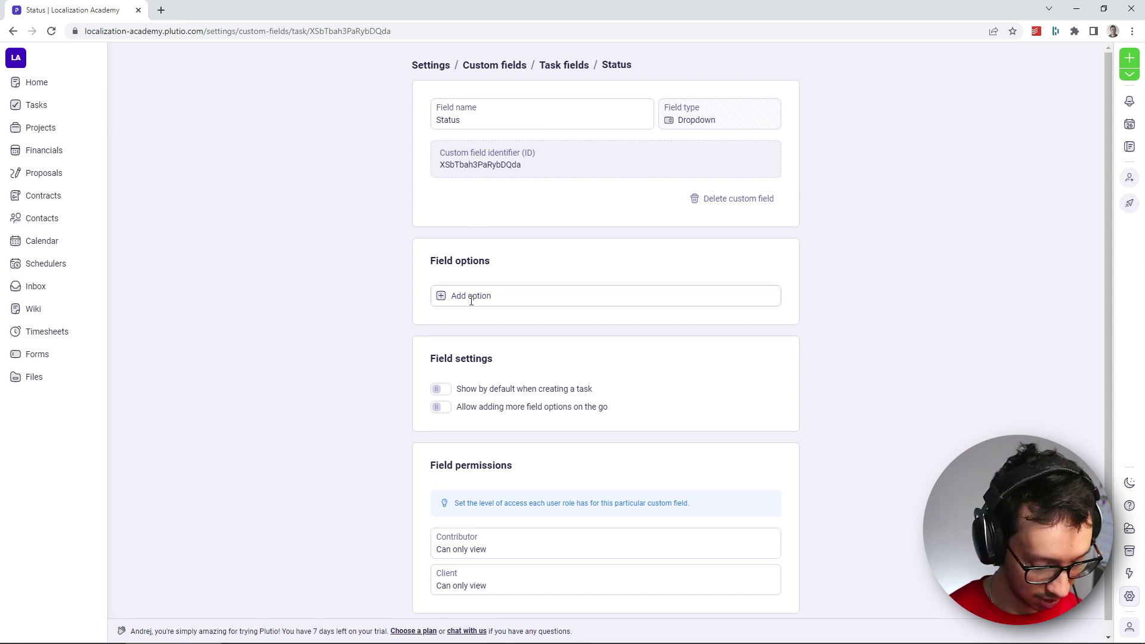
- Enter Heads-up sent, Heads-up confirmed, Handoff sent and Handoff confirmed as Status options
{"action": "type", "text": "Heads-up sent"}
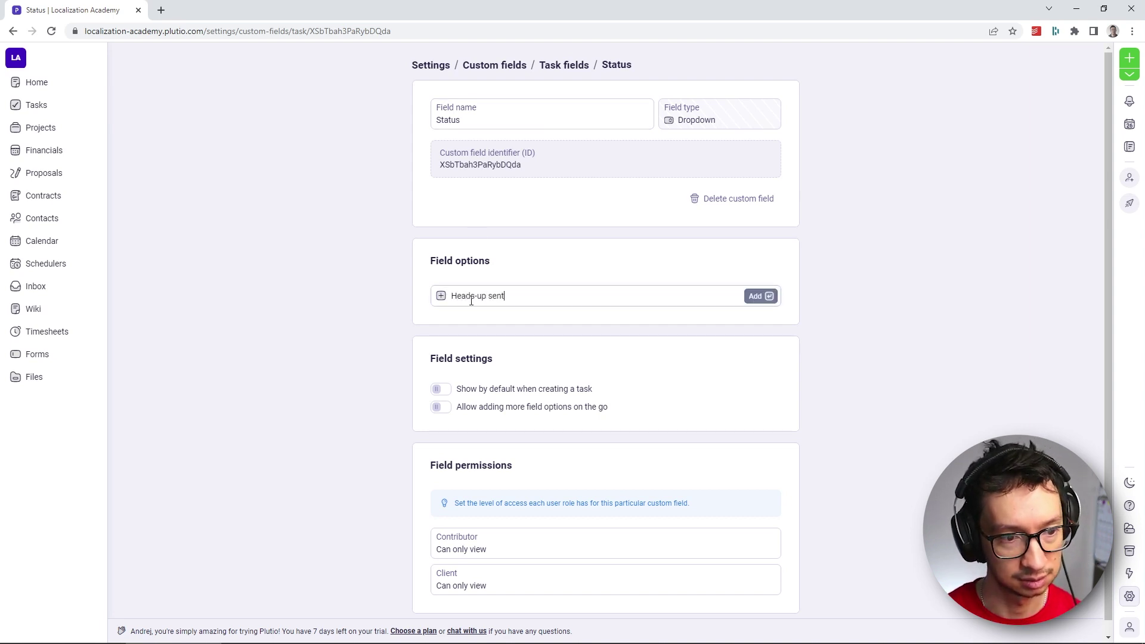
{"action": "key", "text": "Return"}
{"action": "type", "text": "H"}
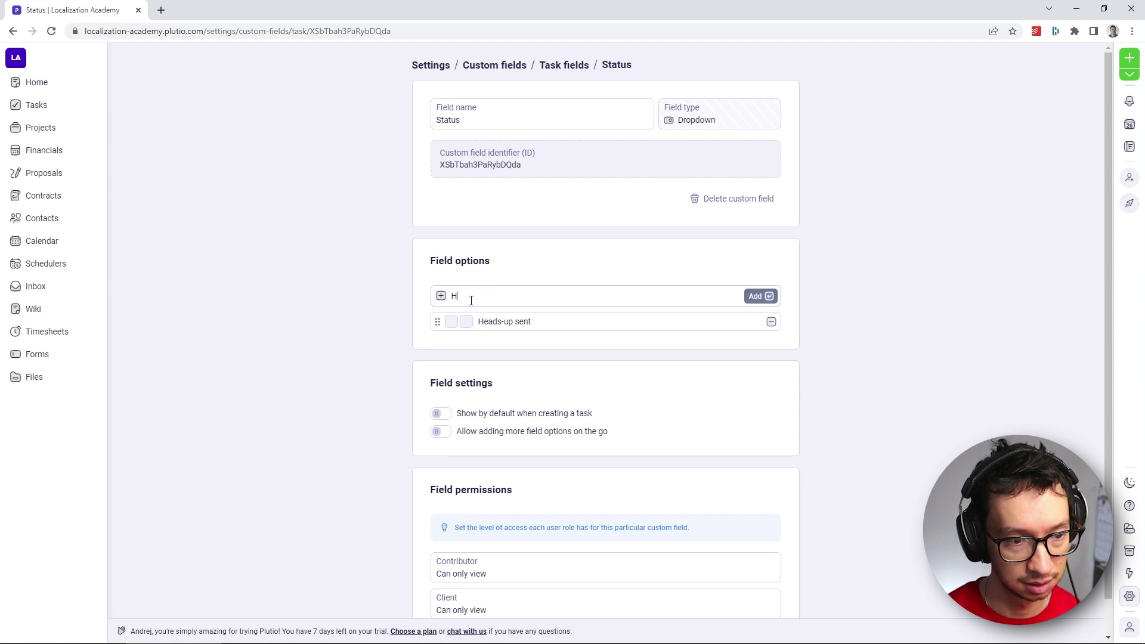
{"action": "type", "text": "eads-up confirmed"}
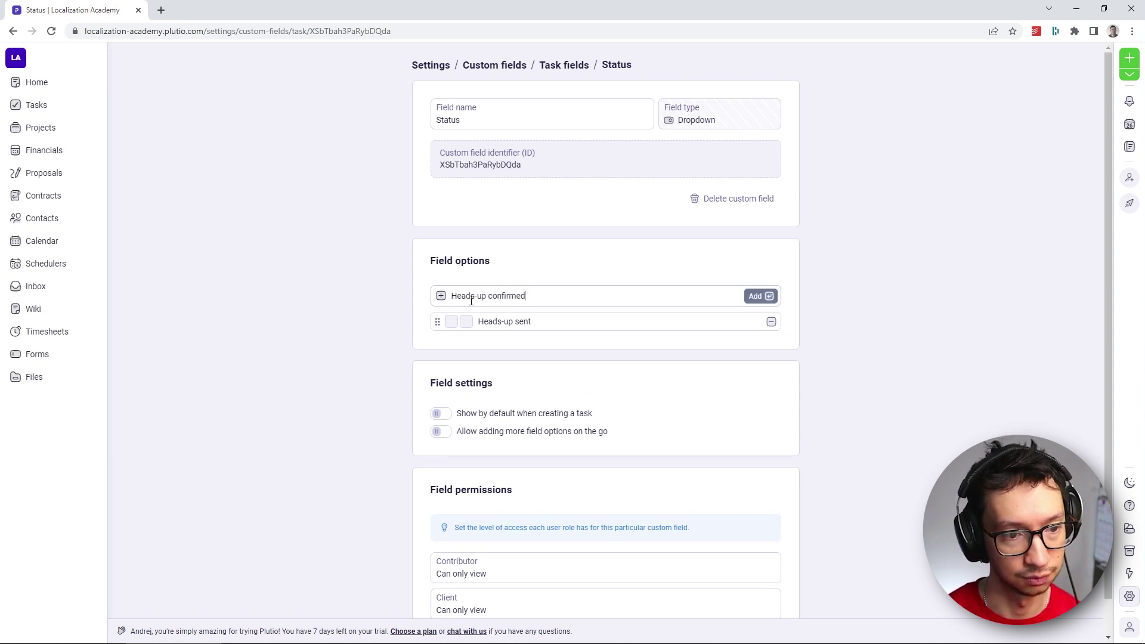
{"action": "key", "text": "Return"}
{"action": "type", "text": "Handof"}
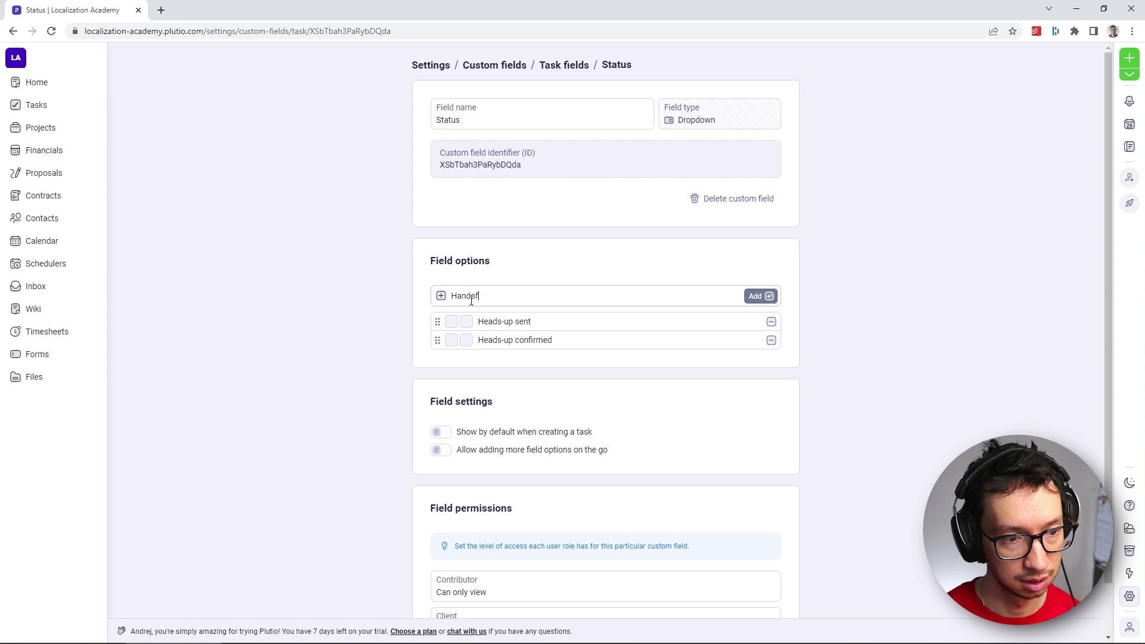
{"action": "type", "text": "sent"}
{"action": "key", "text": "Return"}
{"action": "type", "text": "Ha"}
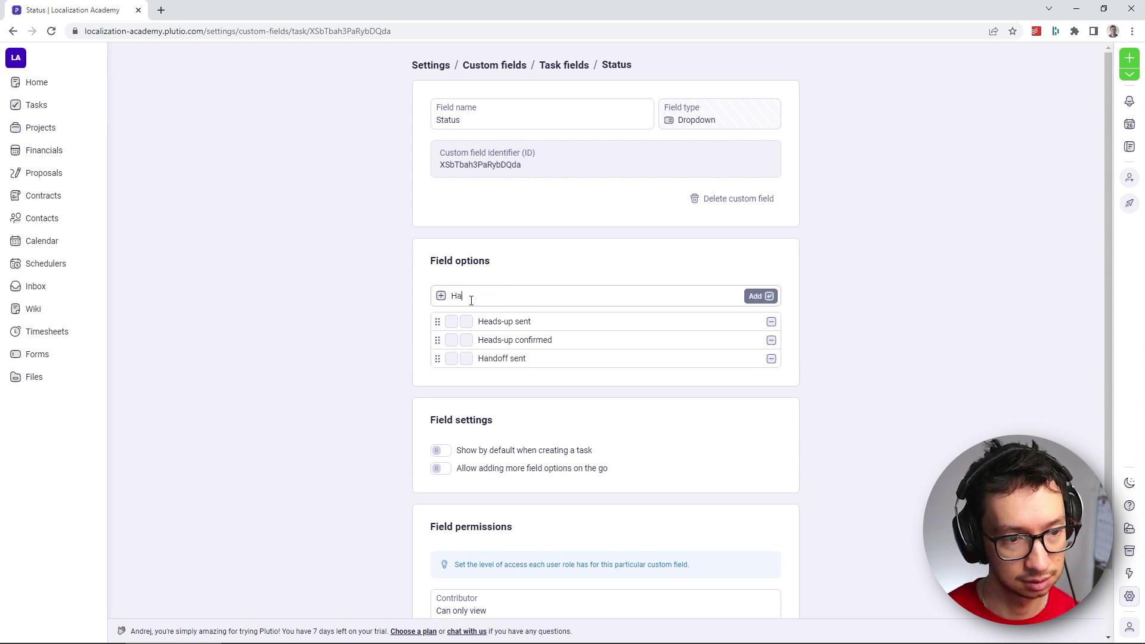
{"action": "type", "text": "ndoff confirmed"}
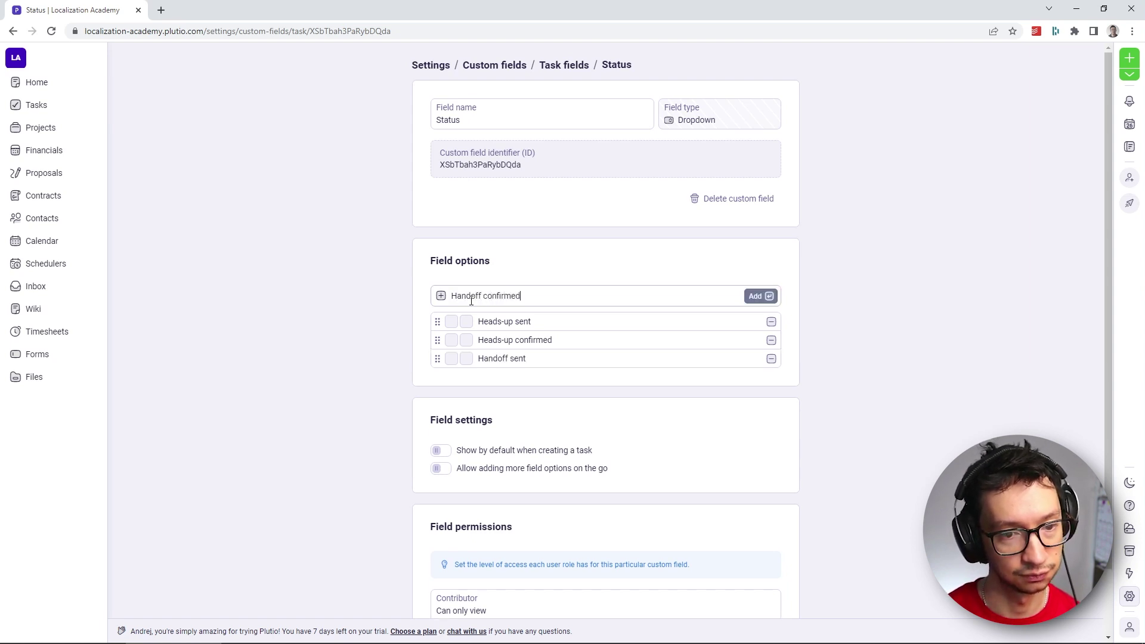
{"action": "key", "text": "Return"}
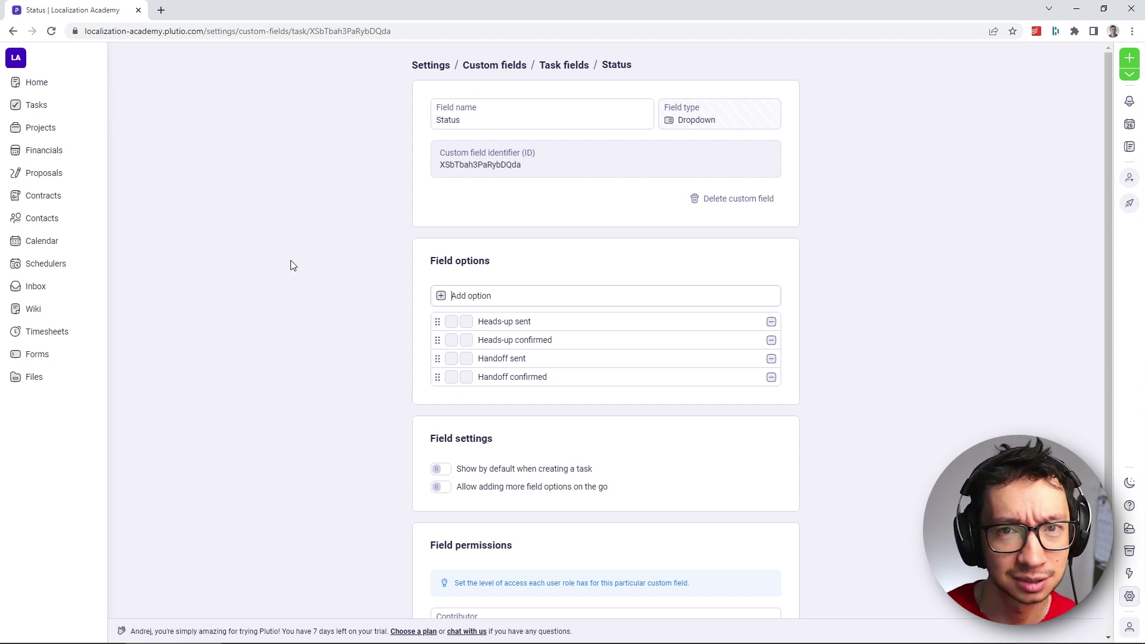
- Give Heads-up sent a yellow and Heads-up confirmed a green background
{"action": "left_click", "coordinate": [454, 322]}
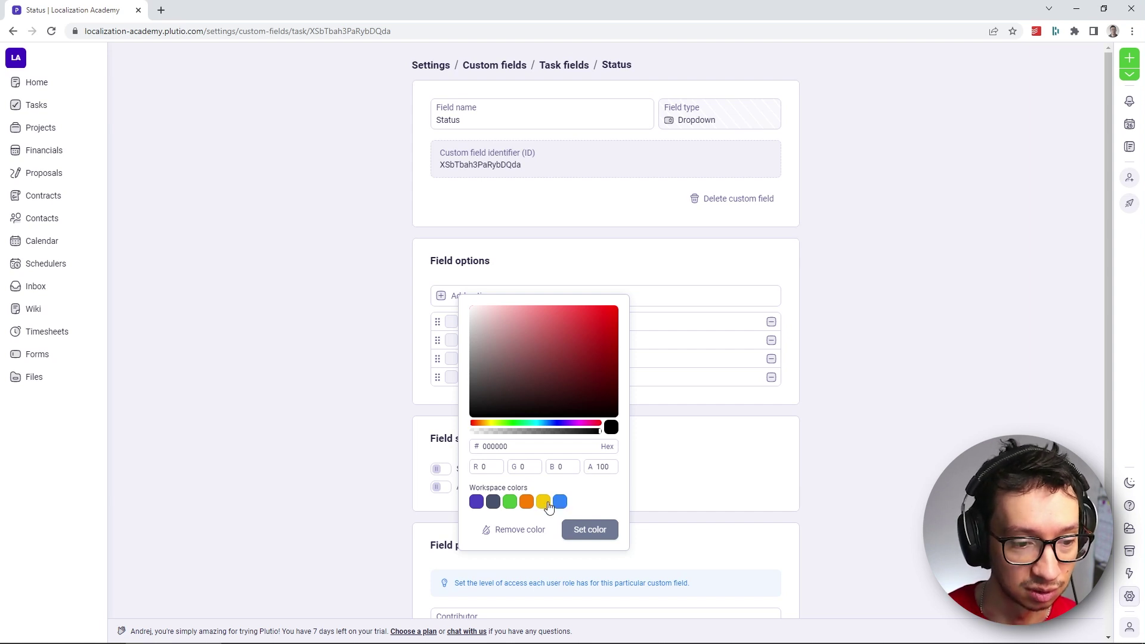
{"action": "left_click", "coordinate": [544, 503]}
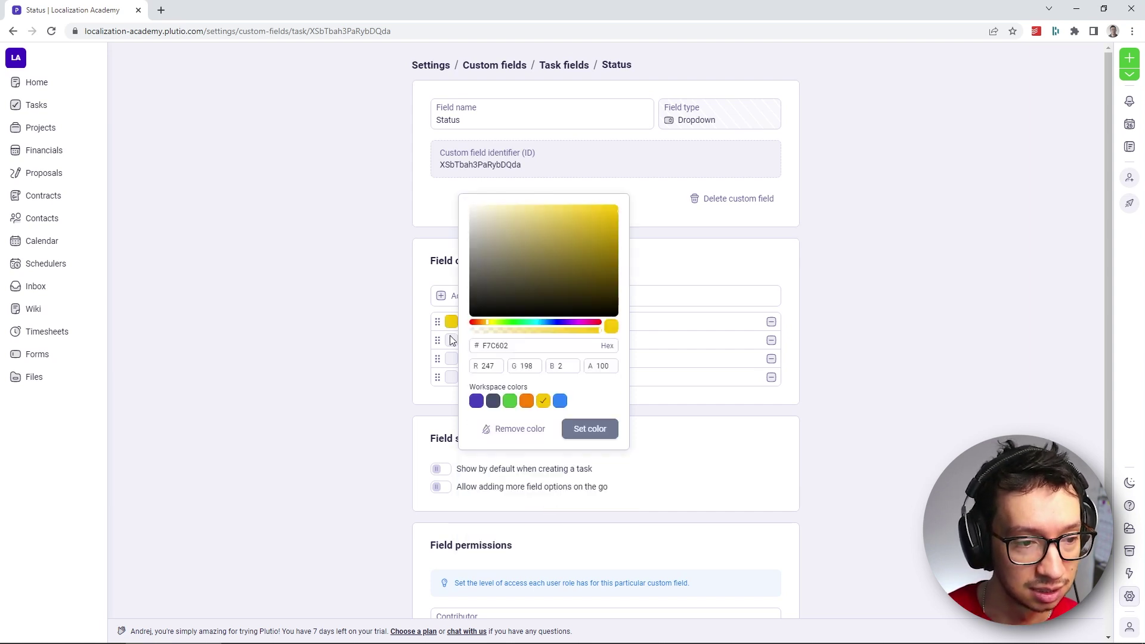
{"action": "left_click", "coordinate": [413, 336]}
{"action": "left_click", "coordinate": [451, 340]}
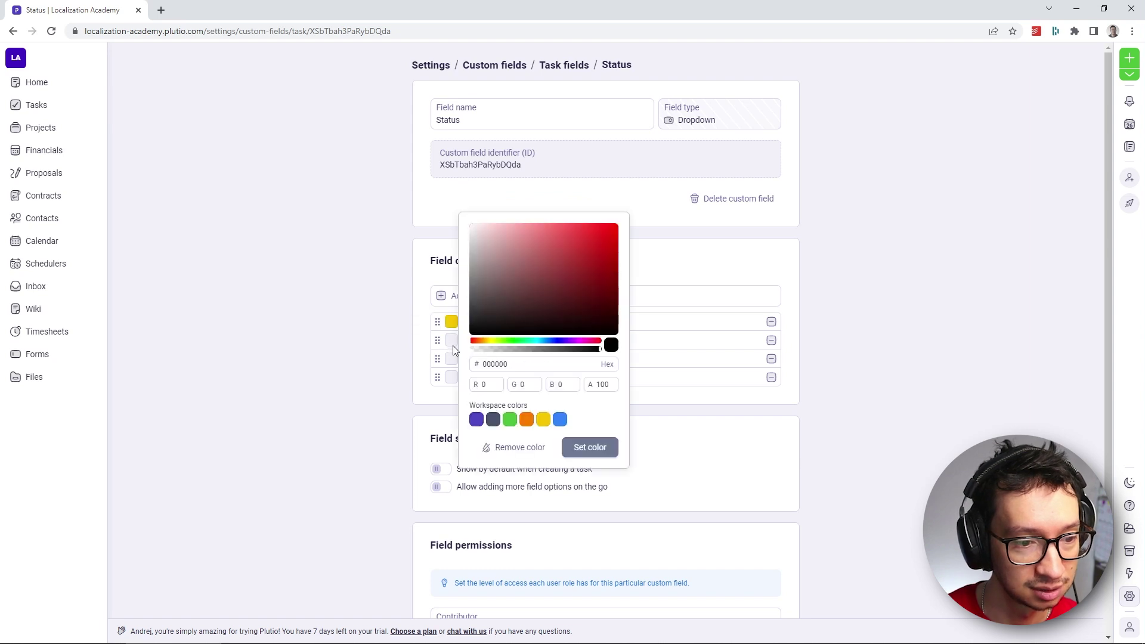
{"action": "left_click", "coordinate": [510, 420]}
{"action": "left_click", "coordinate": [448, 362]}
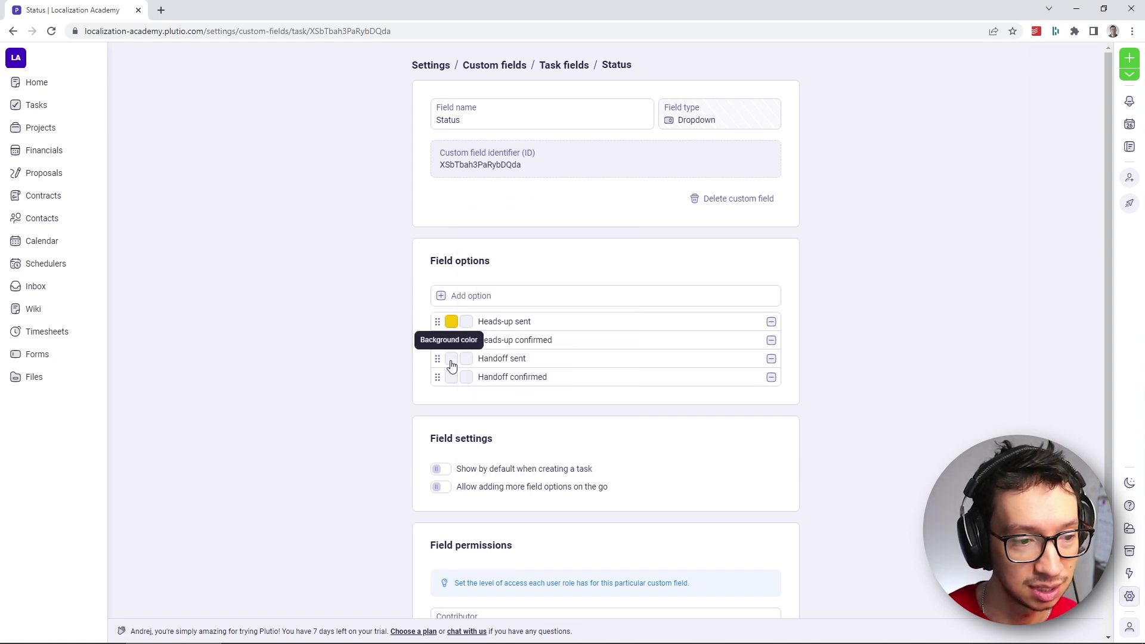
- Give Handoff sent an orange and Handoff confirmed a blue background
{"action": "left_click", "coordinate": [450, 360]}
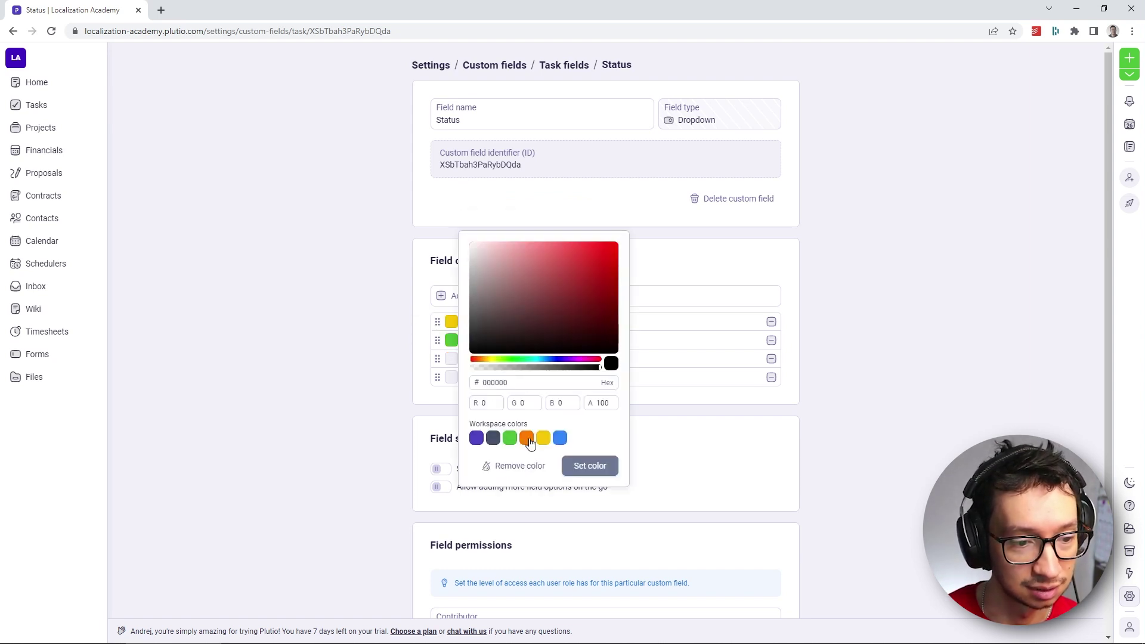
{"action": "left_click", "coordinate": [526, 440]}
{"action": "left_click", "coordinate": [370, 363]}
{"action": "left_click", "coordinate": [452, 377]}
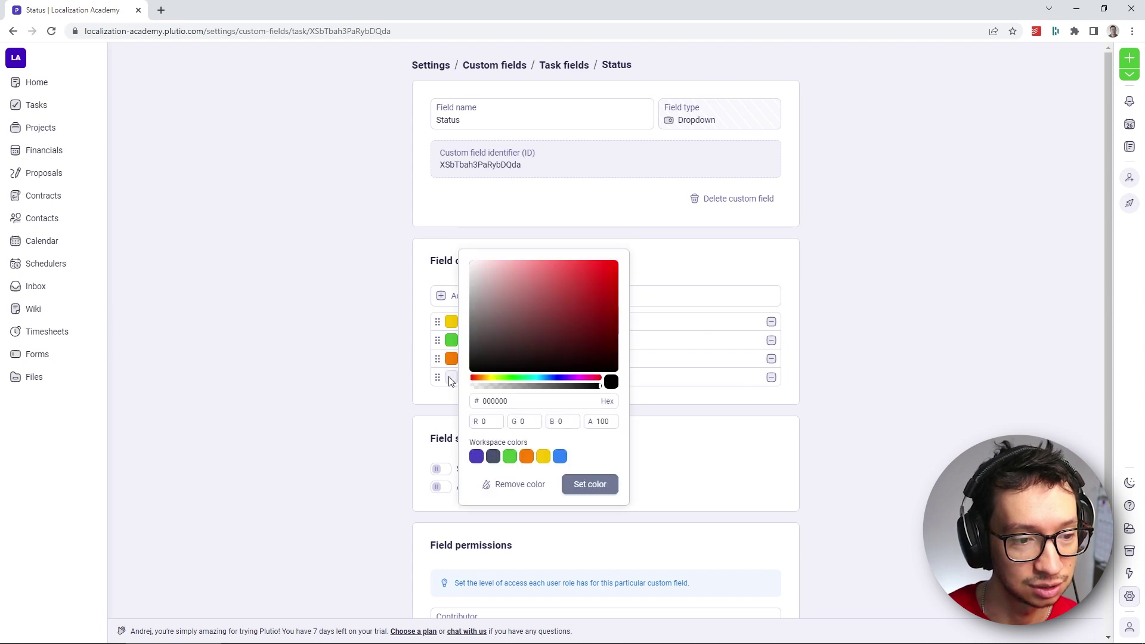
{"action": "left_click", "coordinate": [560, 456]}
{"action": "left_click", "coordinate": [873, 399]}
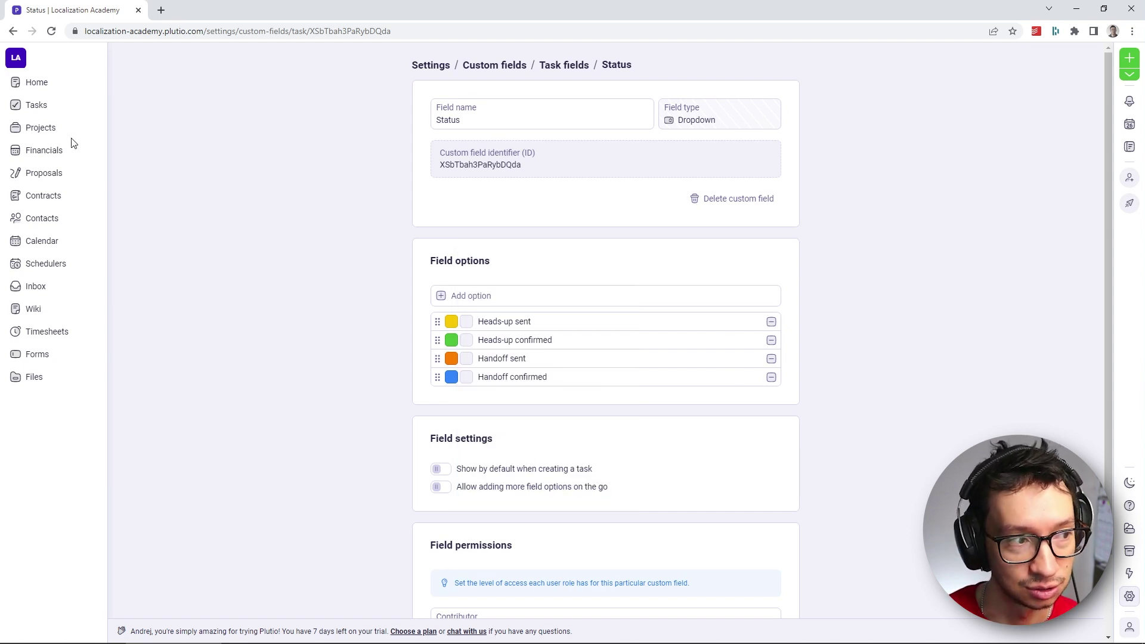
- In My Localization Project's task table, add a Status column and move it right after Subtasks
{"action": "left_click", "coordinate": [47, 129]}
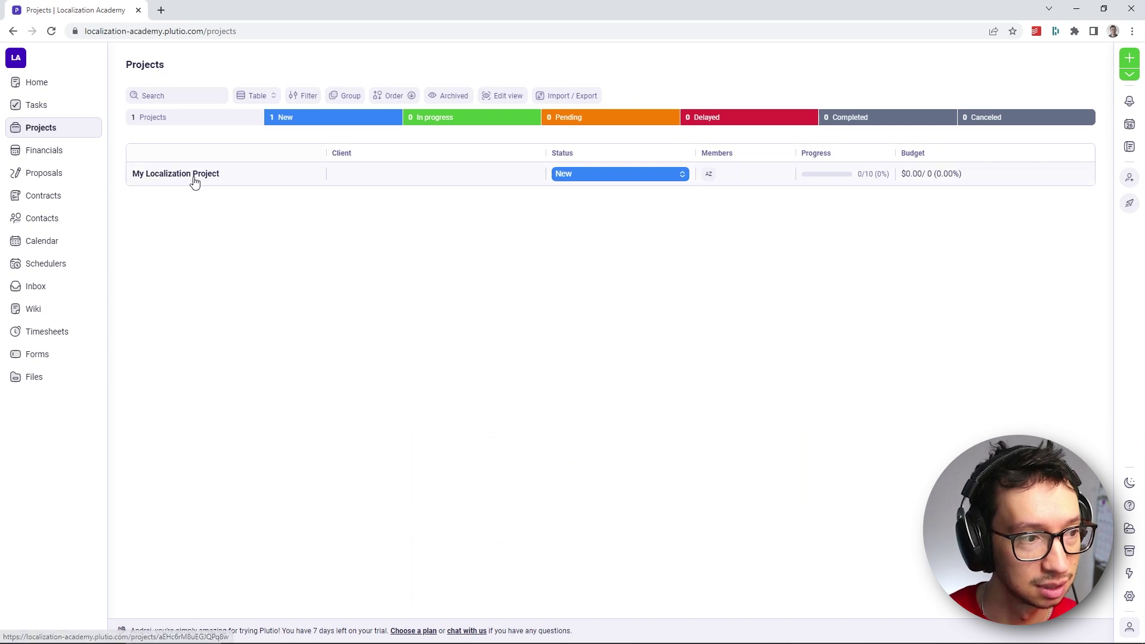
{"action": "left_click", "coordinate": [191, 175]}
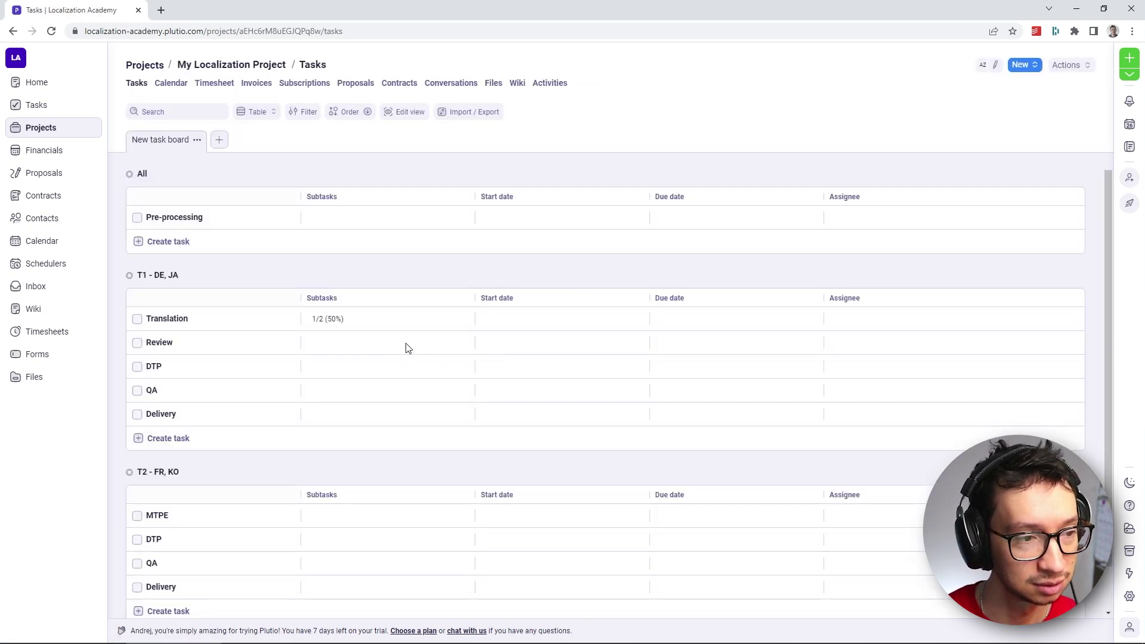
{"action": "left_click", "coordinate": [407, 118]}
{"action": "left_click", "coordinate": [492, 320]}
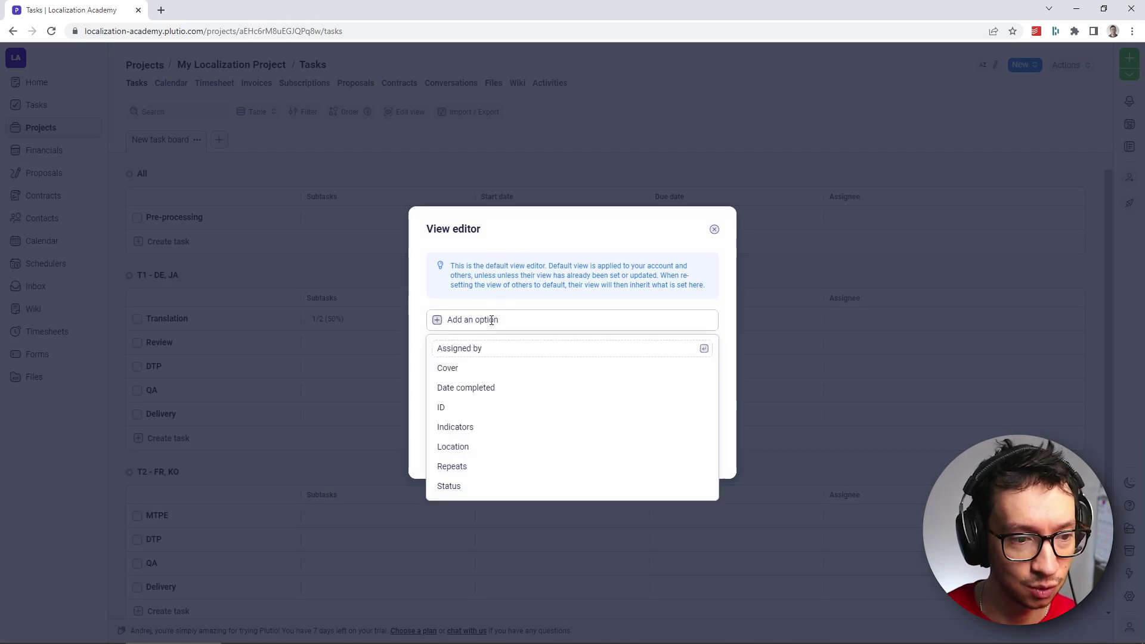
{"action": "left_click", "coordinate": [458, 493]}
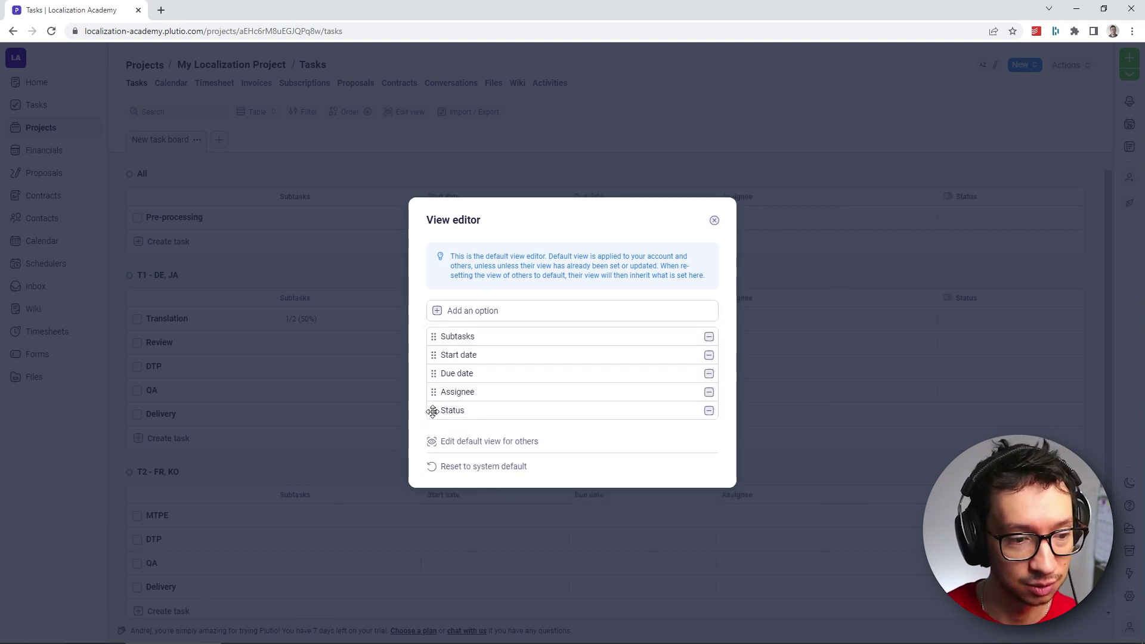
{"action": "left_click_drag", "start_coordinate": [433, 410], "coordinate": [435, 357]}
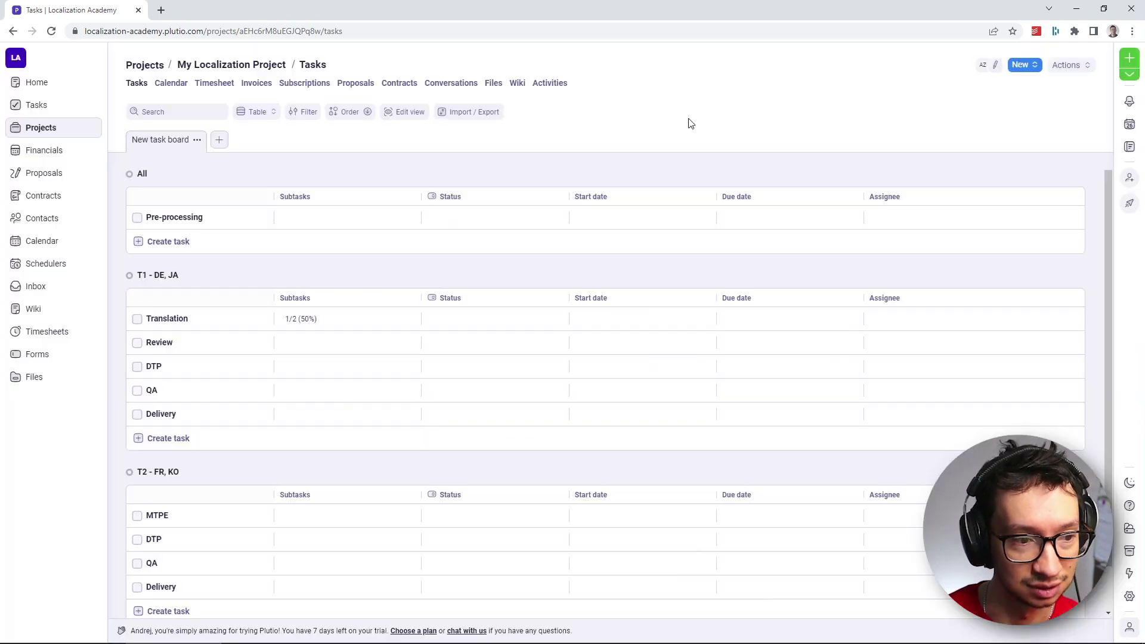
- Close the view editor and set Translation's status to Handoff sent
{"action": "left_click", "coordinate": [621, 179]}
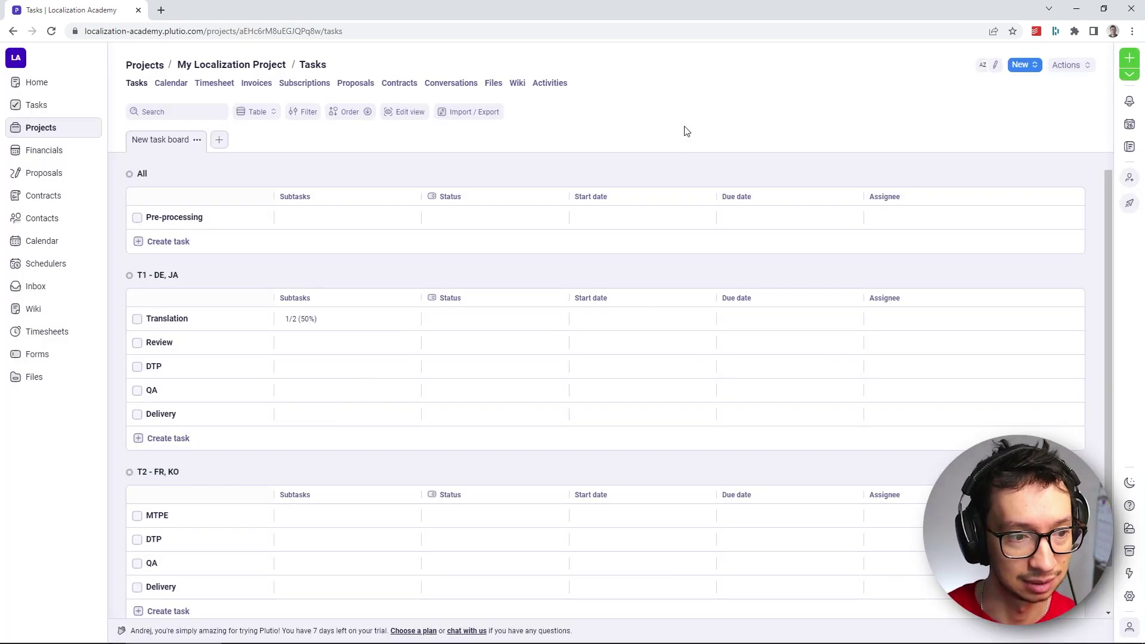
{"action": "left_click", "coordinate": [510, 320]}
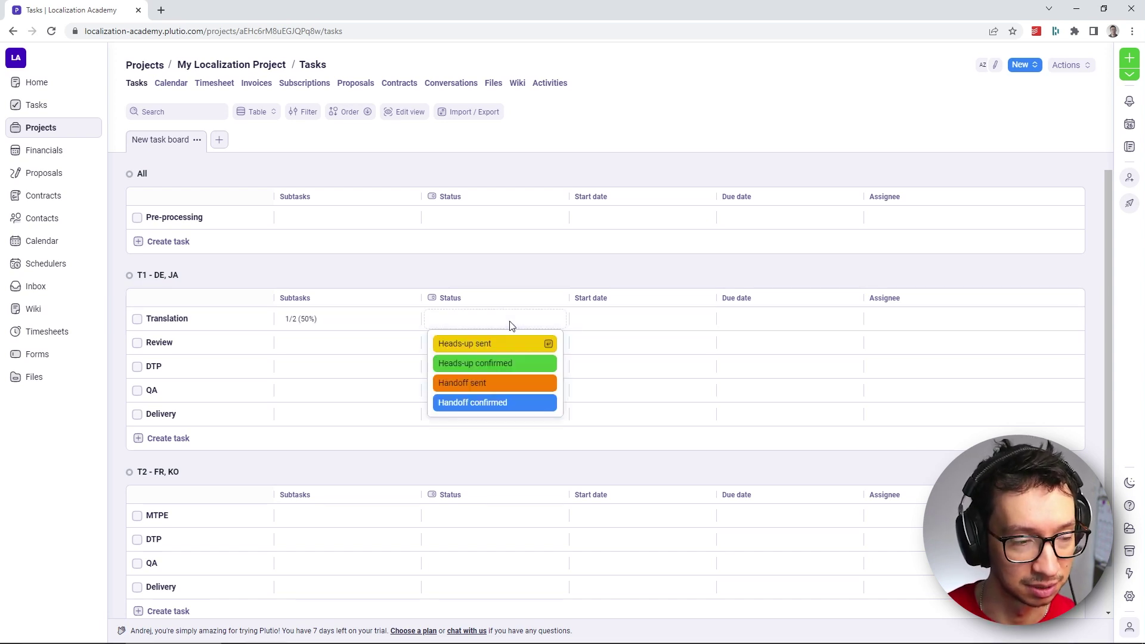
{"action": "left_click", "coordinate": [484, 383]}
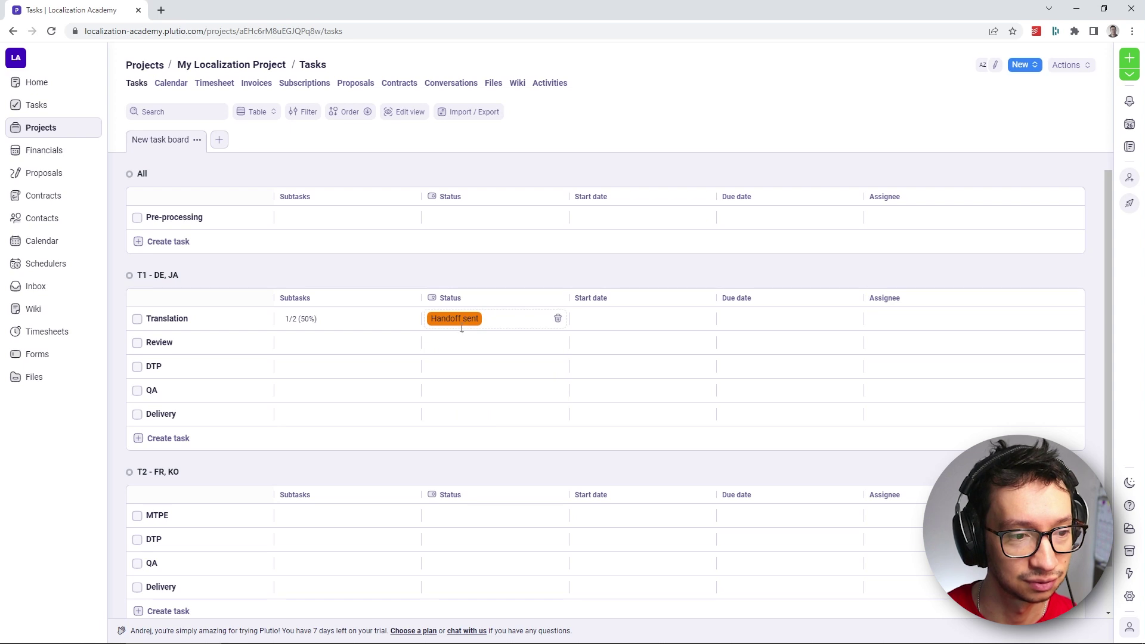
- Mark MTPE as Heads-up confirmed, leaving Review without a status
{"action": "mouse_move", "coordinate": [304, 328]}
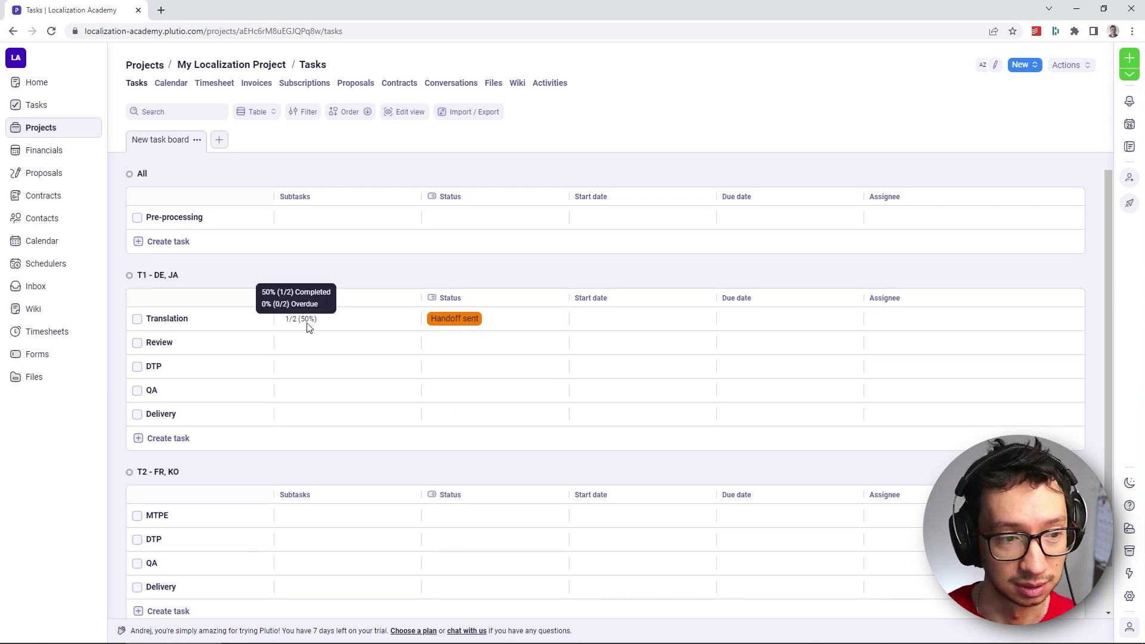
{"action": "scroll", "coordinate": [308, 328], "scroll_direction": "down", "scroll_amount": 1}
{"action": "left_click", "coordinate": [457, 471]}
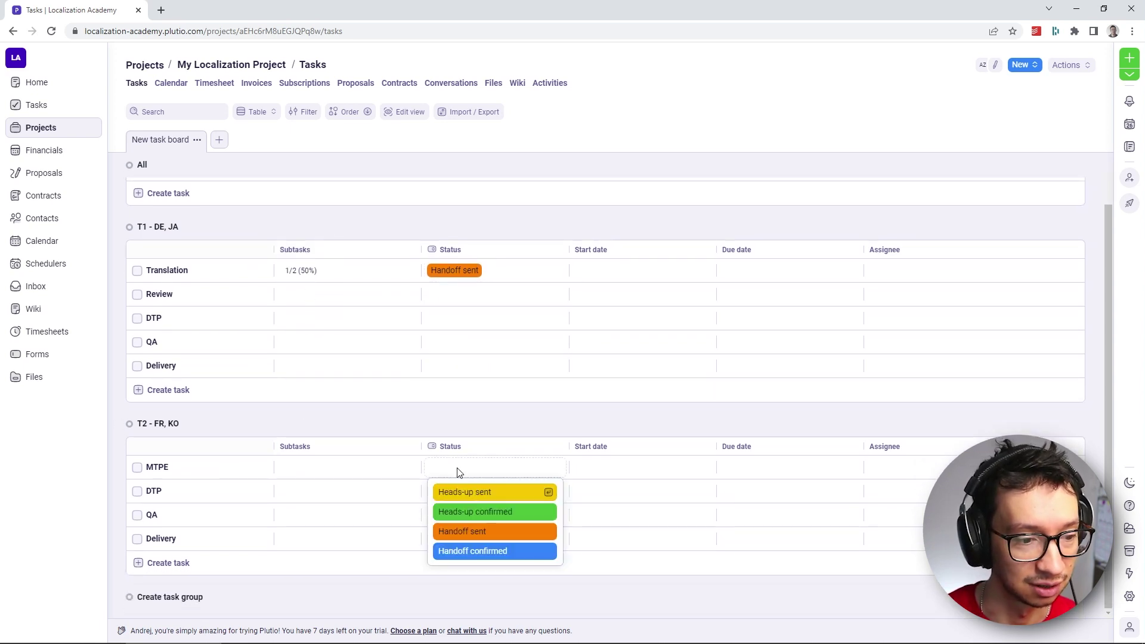
{"action": "left_click", "coordinate": [466, 512]}
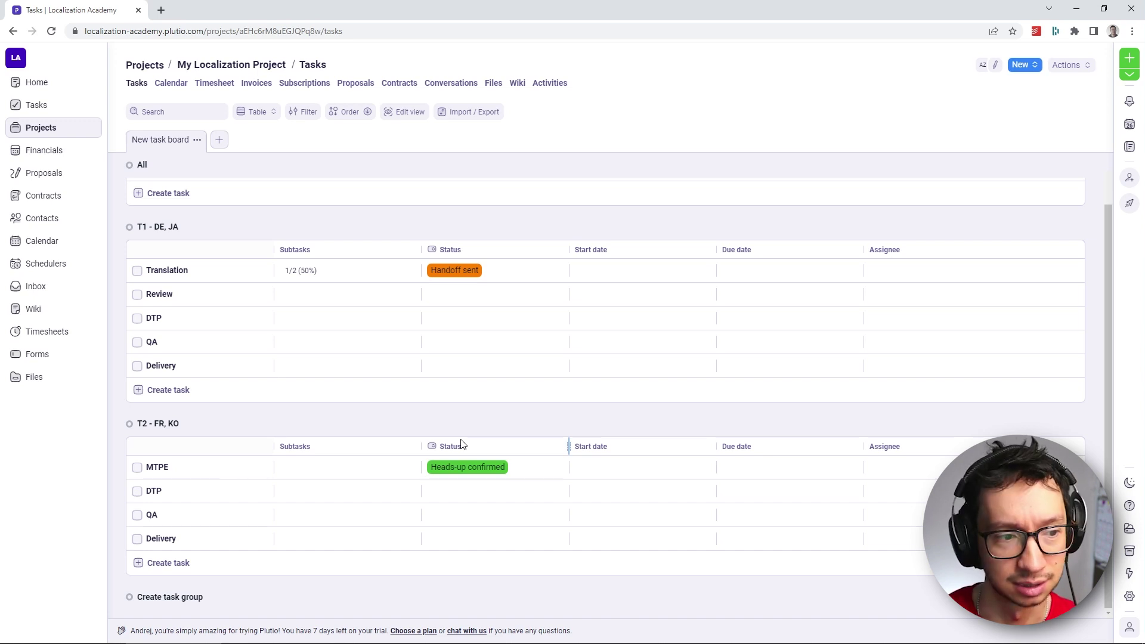
{"action": "left_click", "coordinate": [471, 349]}
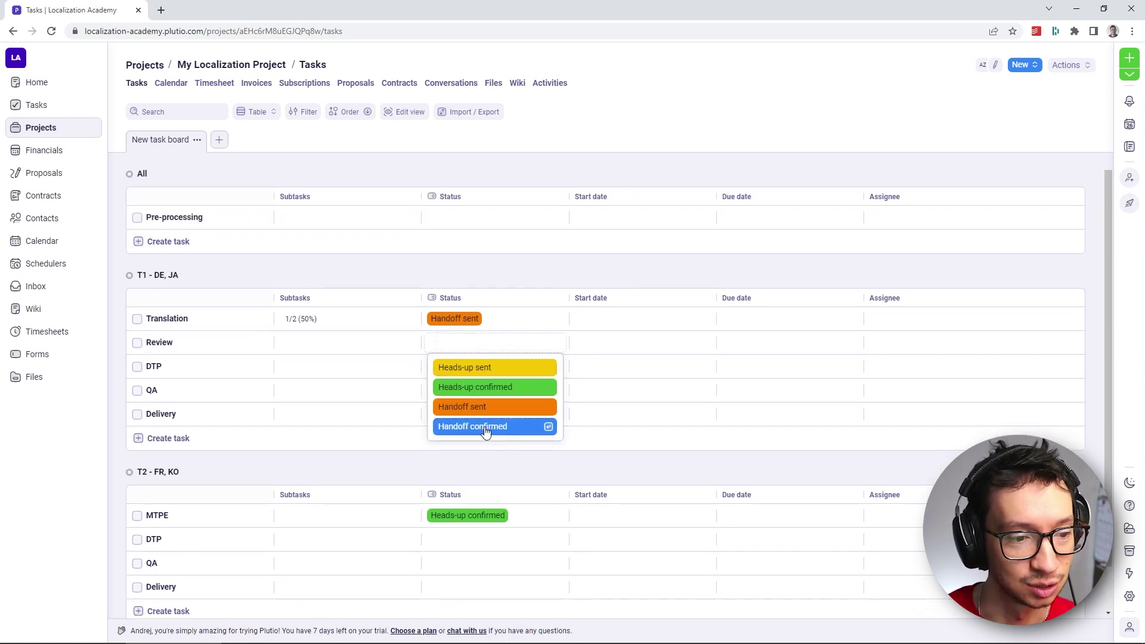
{"action": "left_click", "coordinate": [551, 269]}
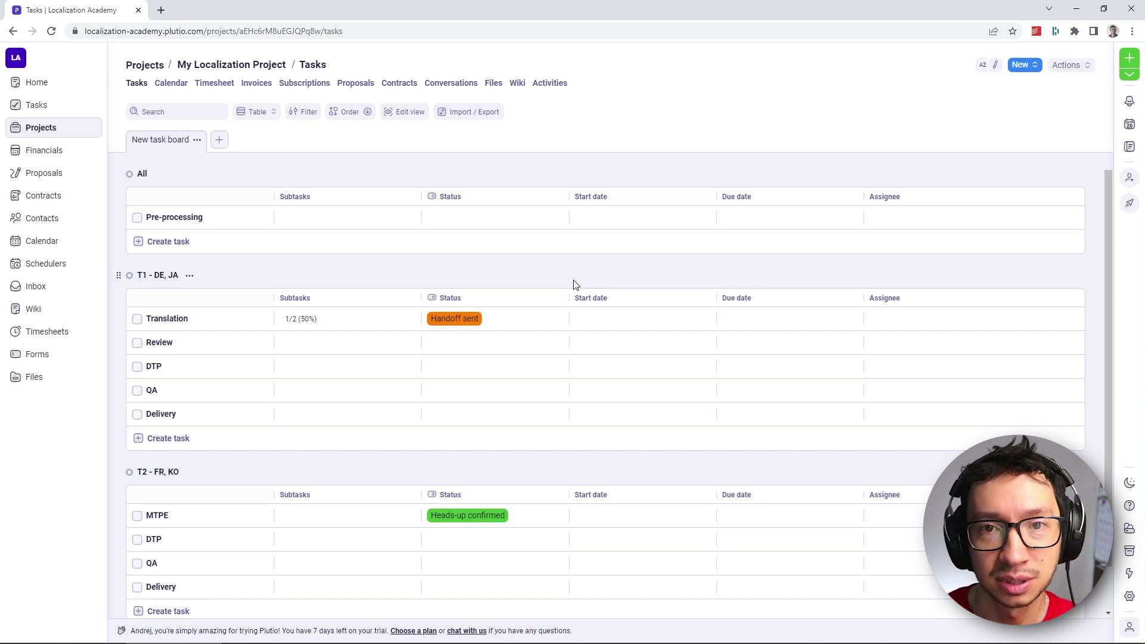
- Set Pre-processing's start date to 27/1/2023 8:00 AM
{"action": "left_click", "coordinate": [637, 220]}
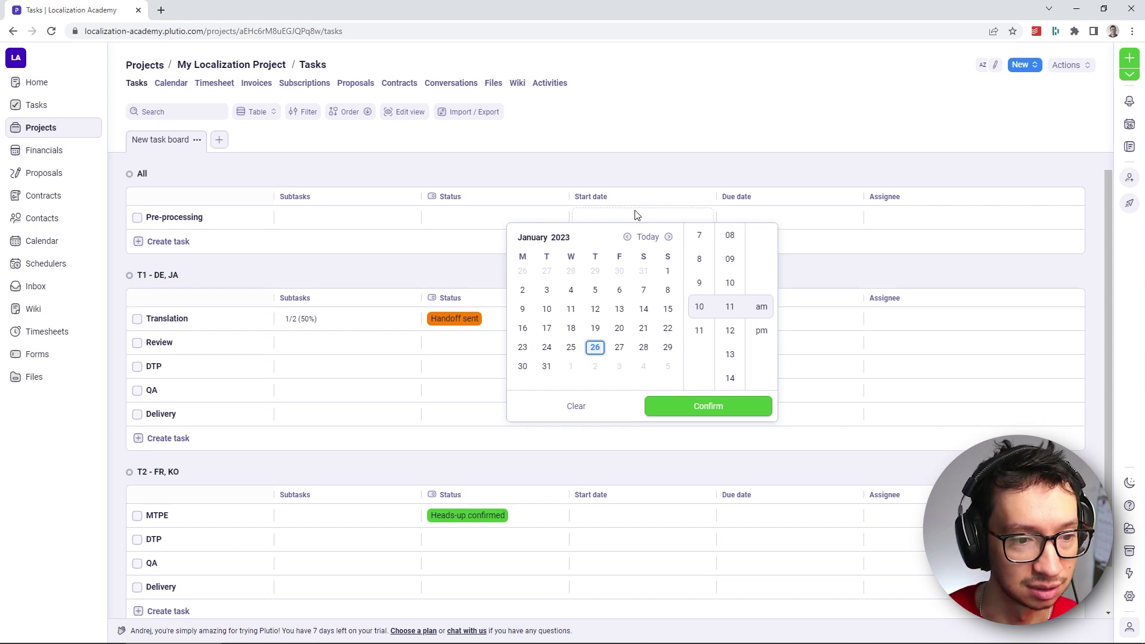
{"action": "left_click", "coordinate": [619, 349]}
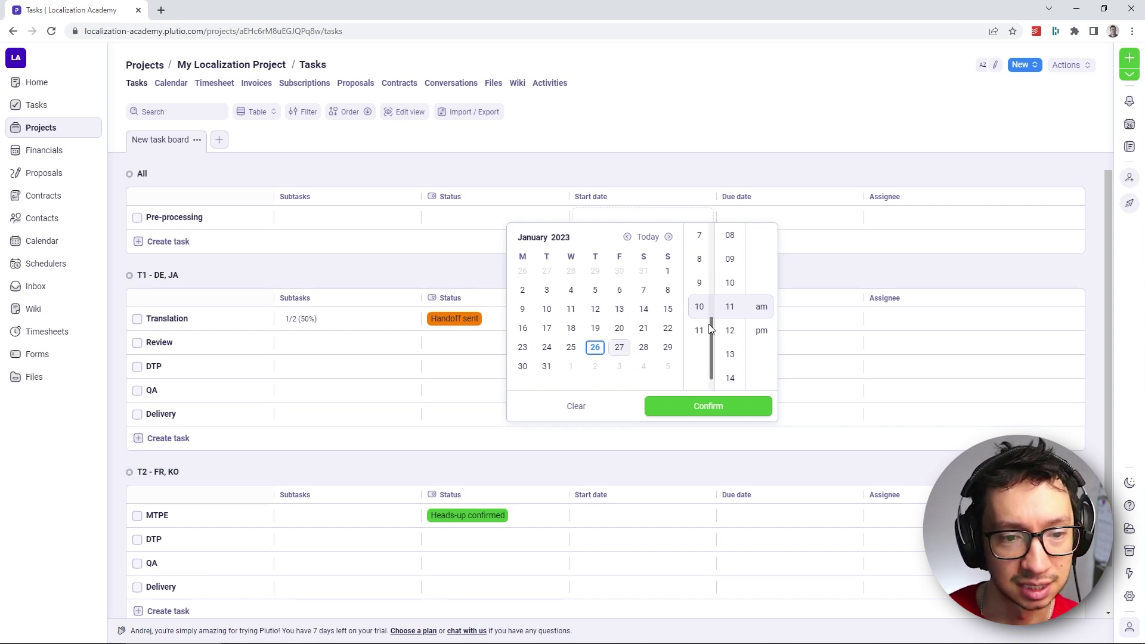
{"action": "scroll", "coordinate": [706, 315], "scroll_direction": "up", "scroll_amount": 3}
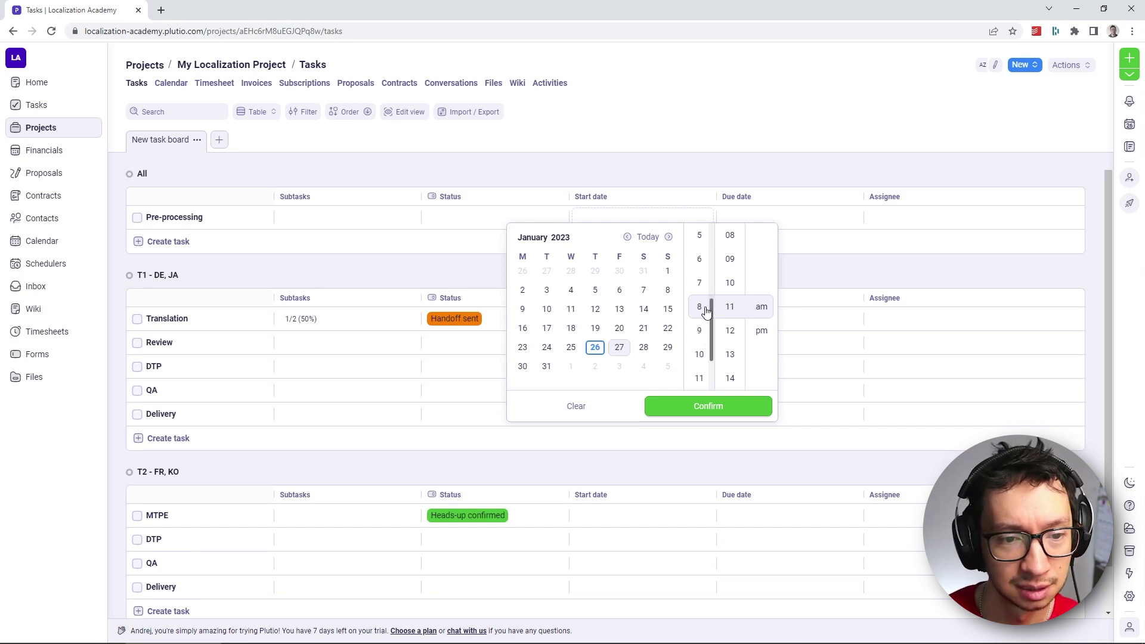
{"action": "scroll", "coordinate": [706, 311], "scroll_direction": "down", "scroll_amount": 1}
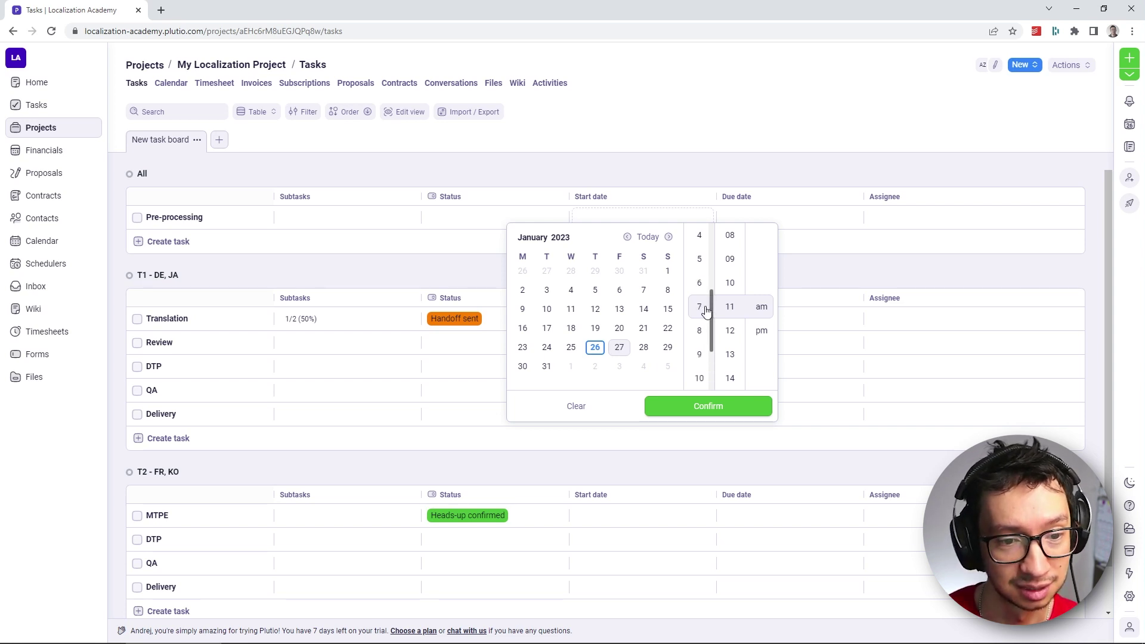
{"action": "scroll", "coordinate": [705, 308], "scroll_direction": "down", "scroll_amount": 1}
{"action": "scroll", "coordinate": [728, 308], "scroll_direction": "up", "scroll_amount": 6}
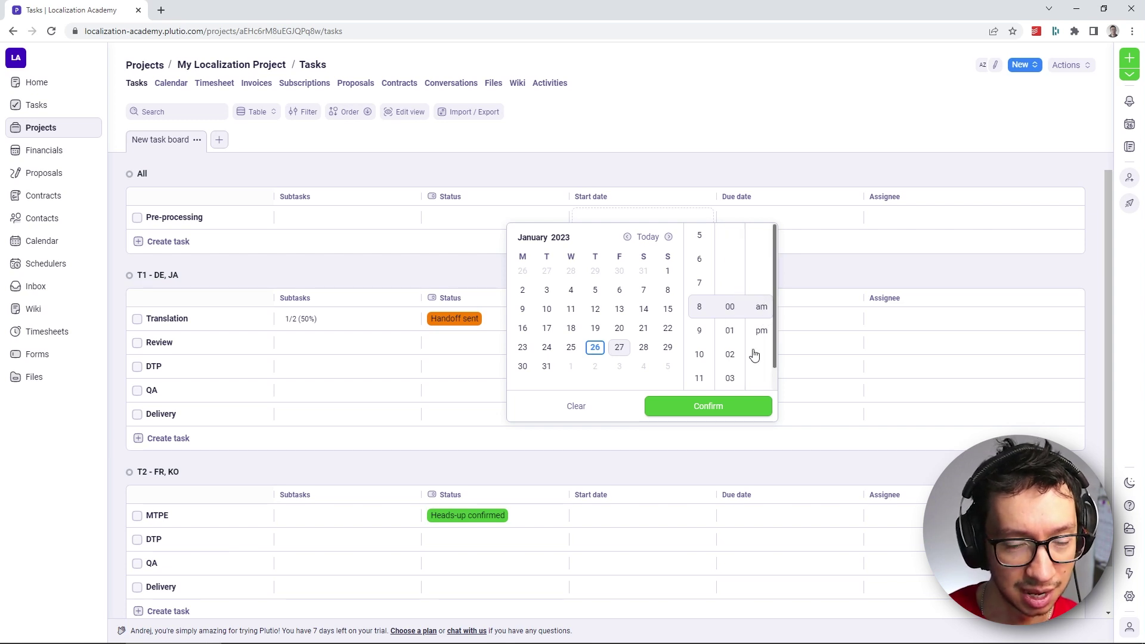
{"action": "left_click", "coordinate": [717, 412]}
- Set Pre-processing's due date to 27/1/2023 5:00 PM
{"action": "left_click", "coordinate": [767, 217]}
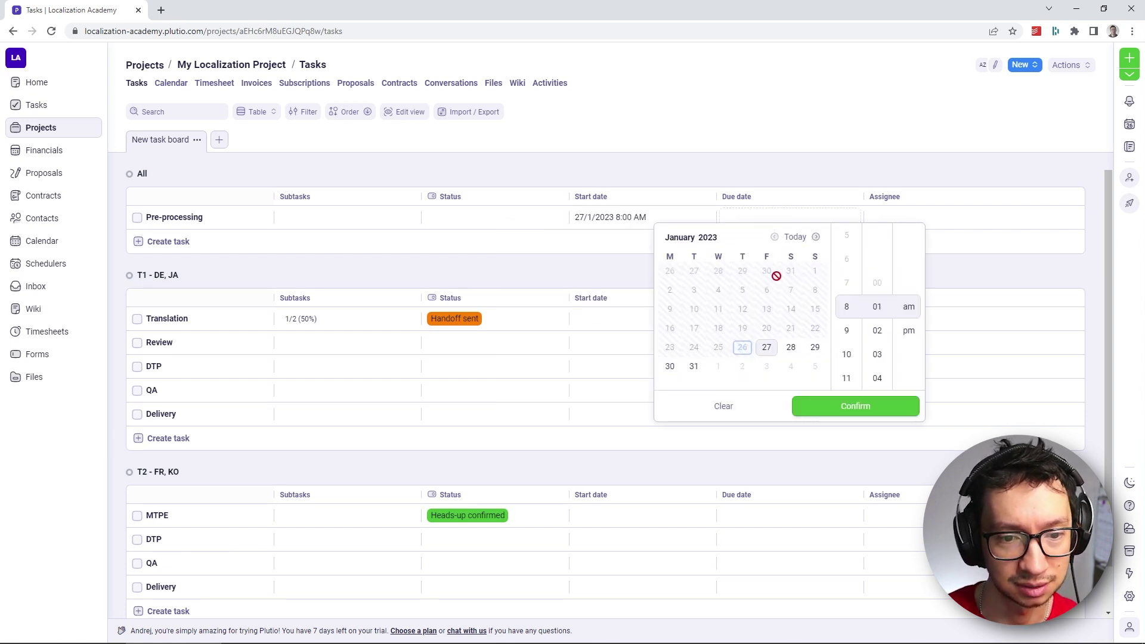
{"action": "left_click", "coordinate": [849, 331]}
{"action": "left_click", "coordinate": [849, 331]}
{"action": "left_click", "coordinate": [849, 332]}
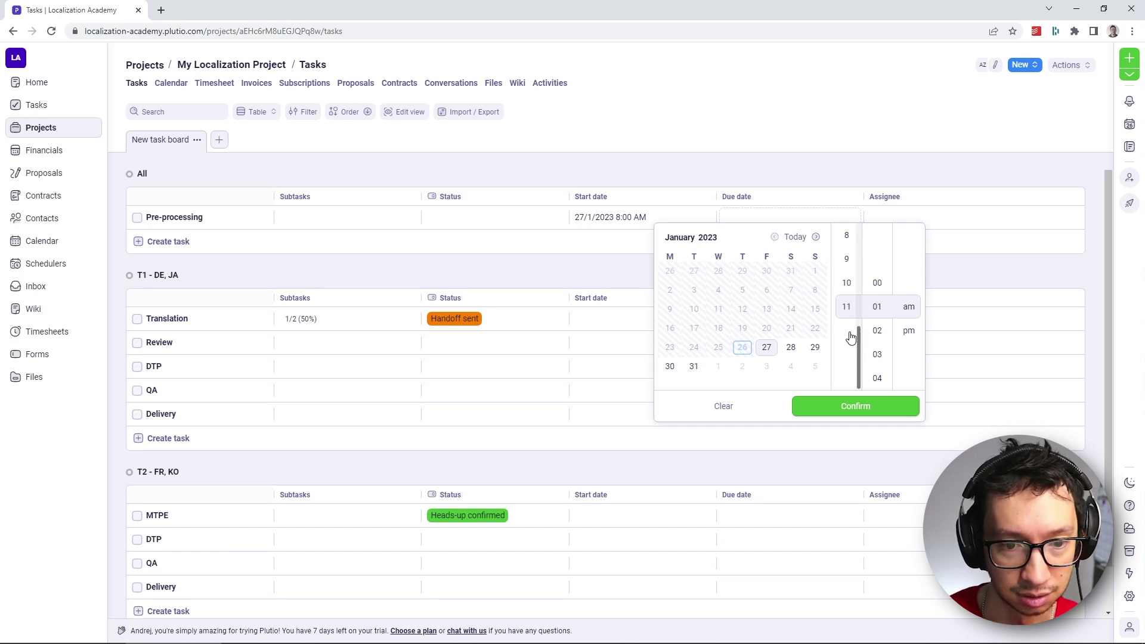
{"action": "left_click", "coordinate": [905, 332]}
{"action": "scroll", "coordinate": [849, 307], "scroll_direction": "up", "scroll_amount": 3}
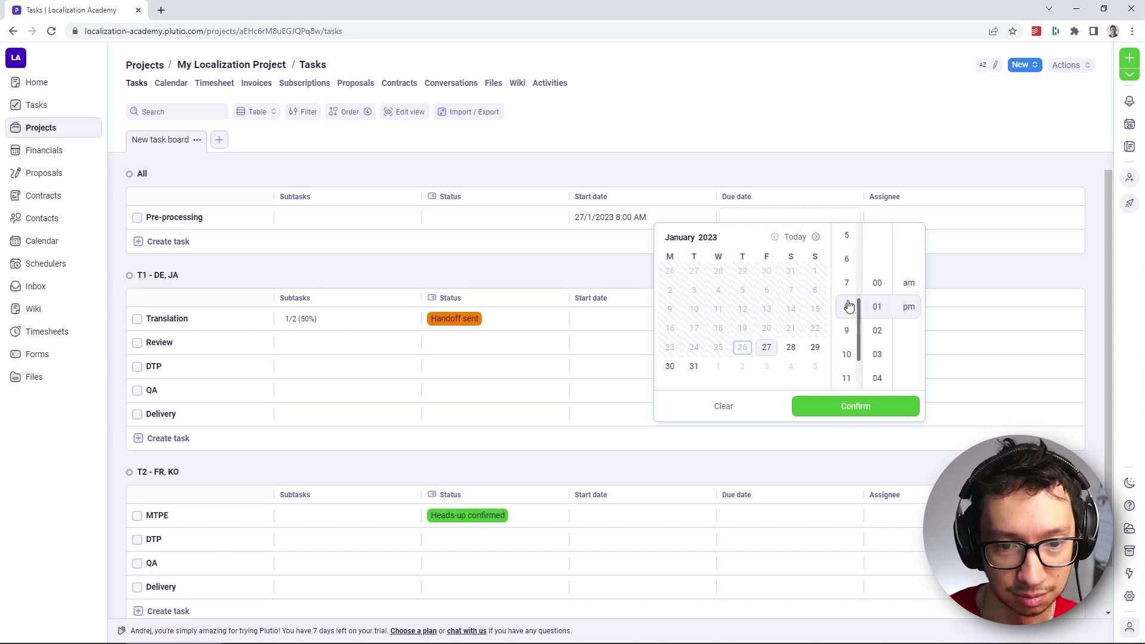
{"action": "scroll", "coordinate": [850, 307], "scroll_direction": "up", "scroll_amount": 3}
{"action": "scroll", "coordinate": [878, 303], "scroll_direction": "up", "scroll_amount": 1}
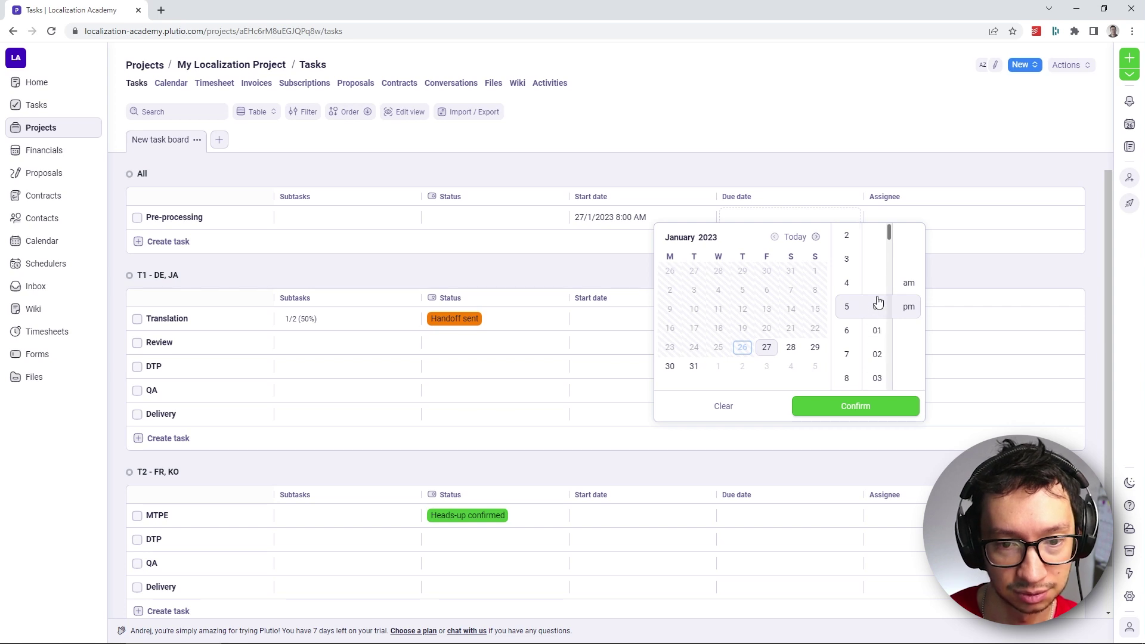
{"action": "left_click", "coordinate": [841, 411]}
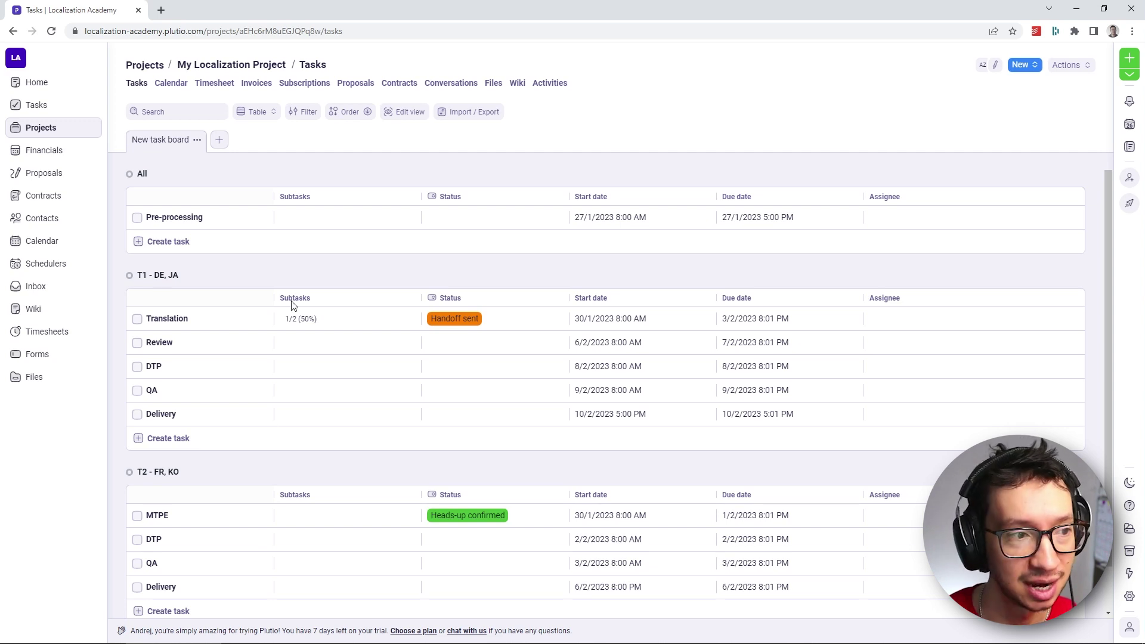
- Switch the tasks to a Timeline view at Month scale, shifted a few days later
{"action": "left_click", "coordinate": [273, 114]}
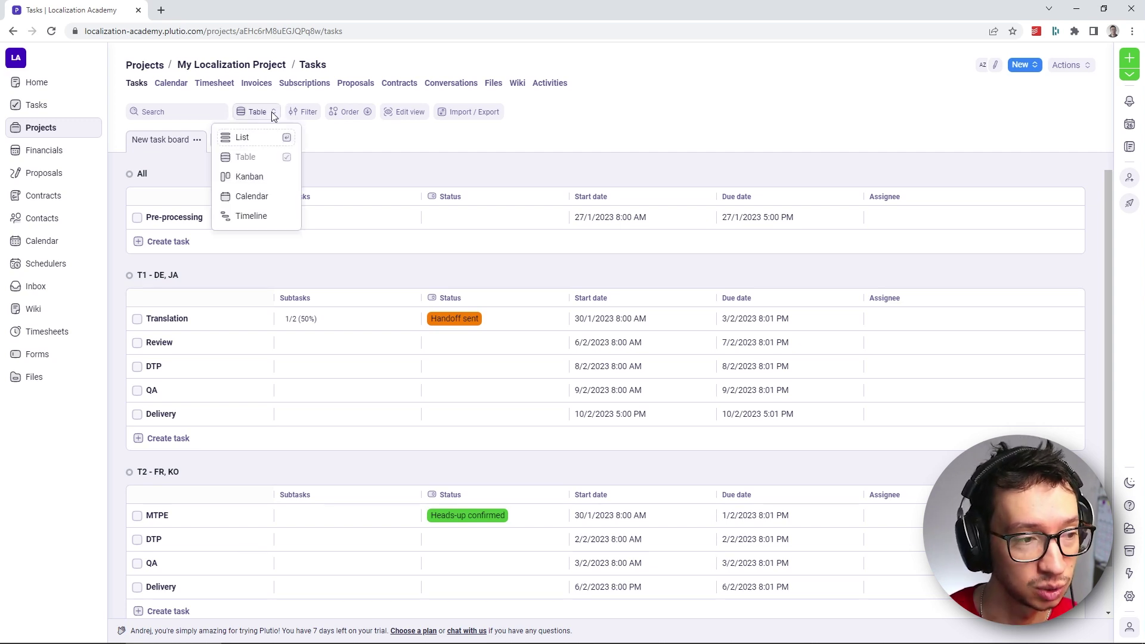
{"action": "left_click", "coordinate": [251, 217]}
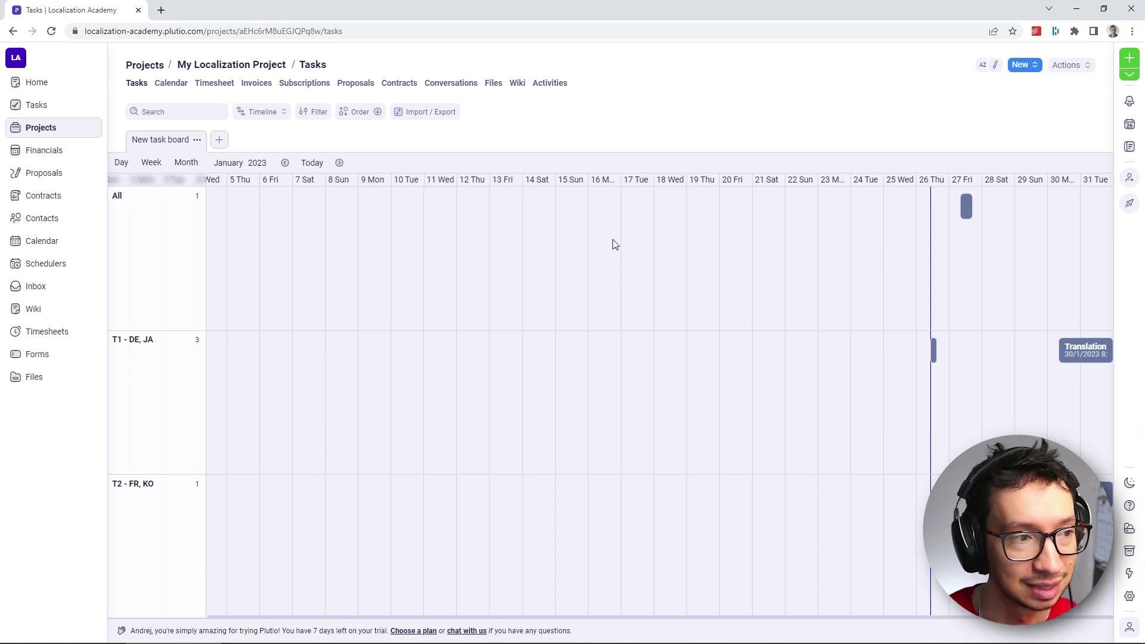
{"action": "left_click", "coordinate": [122, 164]}
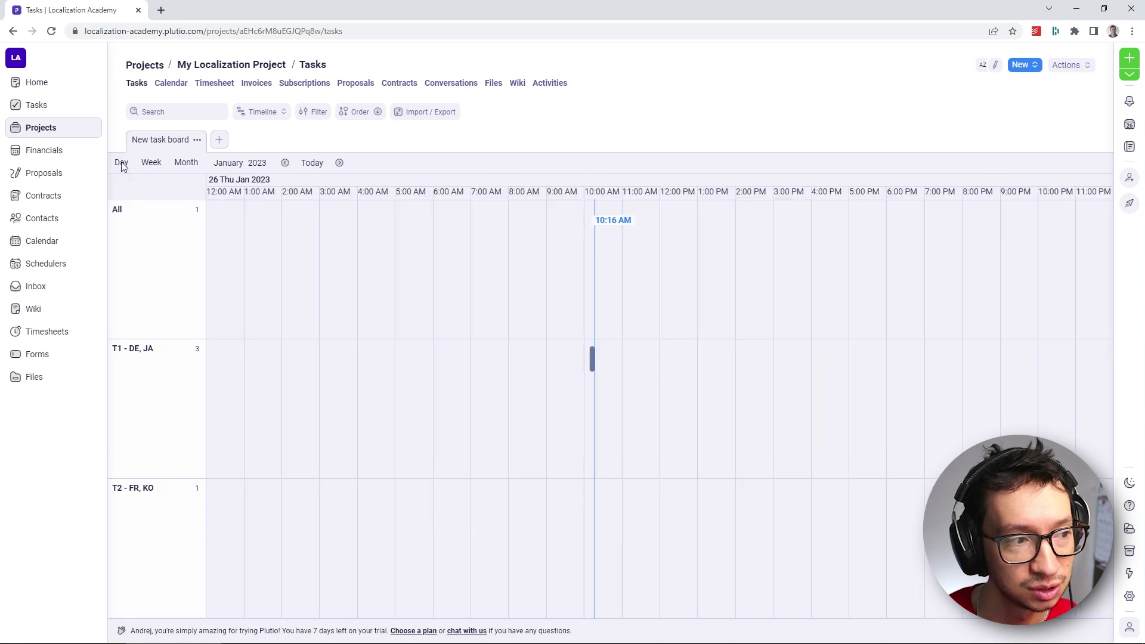
{"action": "left_click", "coordinate": [153, 164]}
{"action": "left_click", "coordinate": [185, 163]}
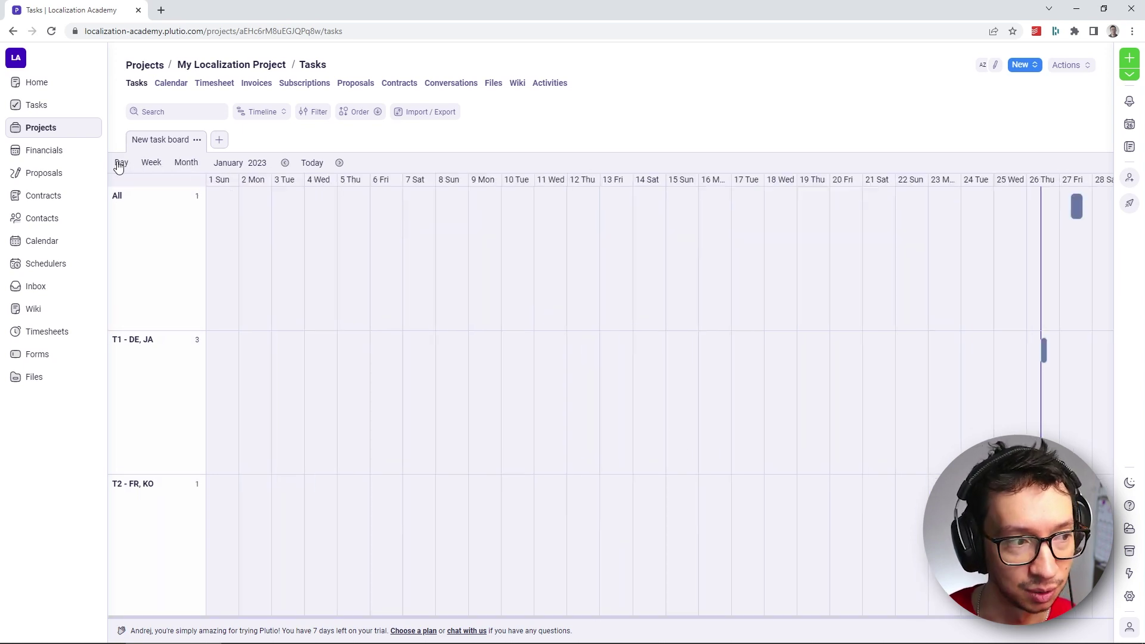
{"action": "left_click", "coordinate": [120, 164]}
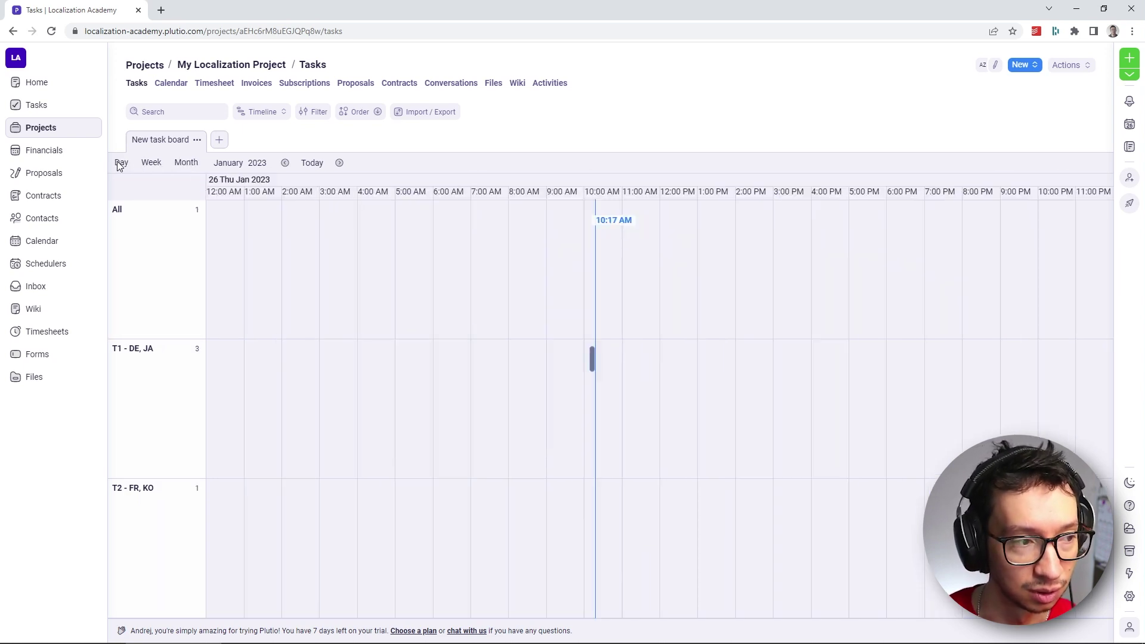
{"action": "left_click", "coordinate": [153, 163]}
{"action": "left_click", "coordinate": [185, 163]}
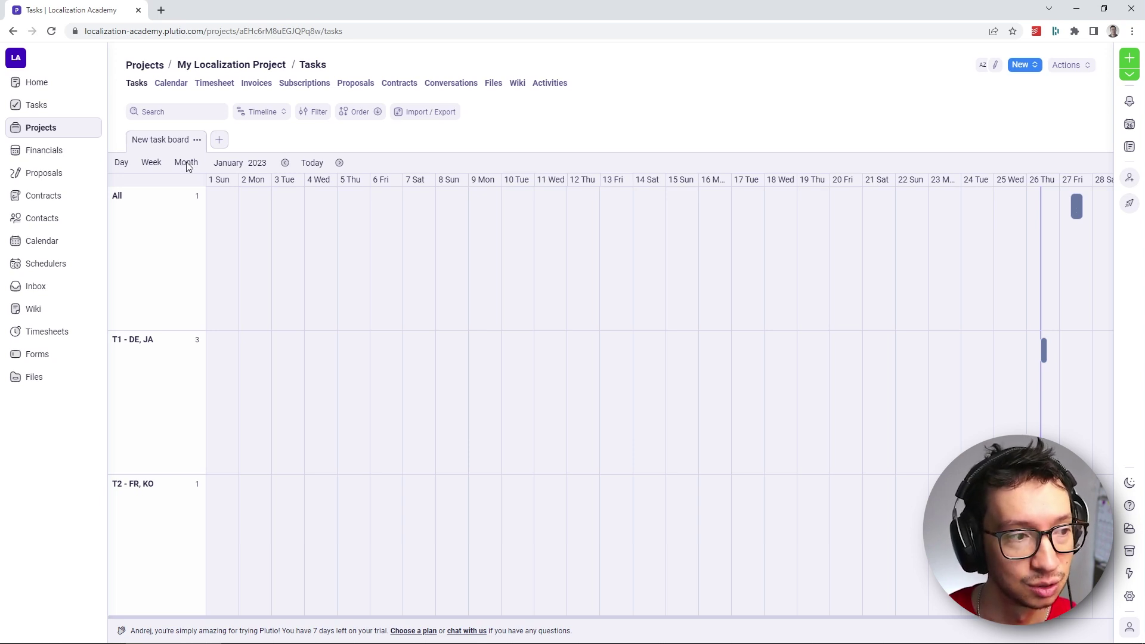
{"action": "left_click", "coordinate": [339, 163]}
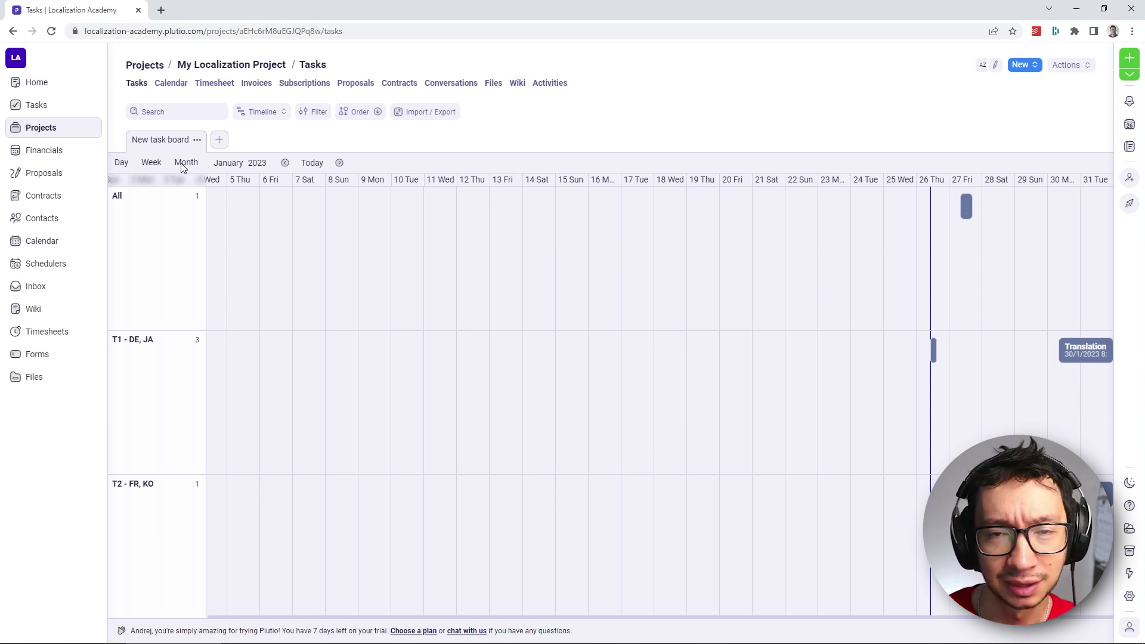
{"action": "scroll", "coordinate": [968, 624], "scroll_direction": "left", "scroll_amount": 1}
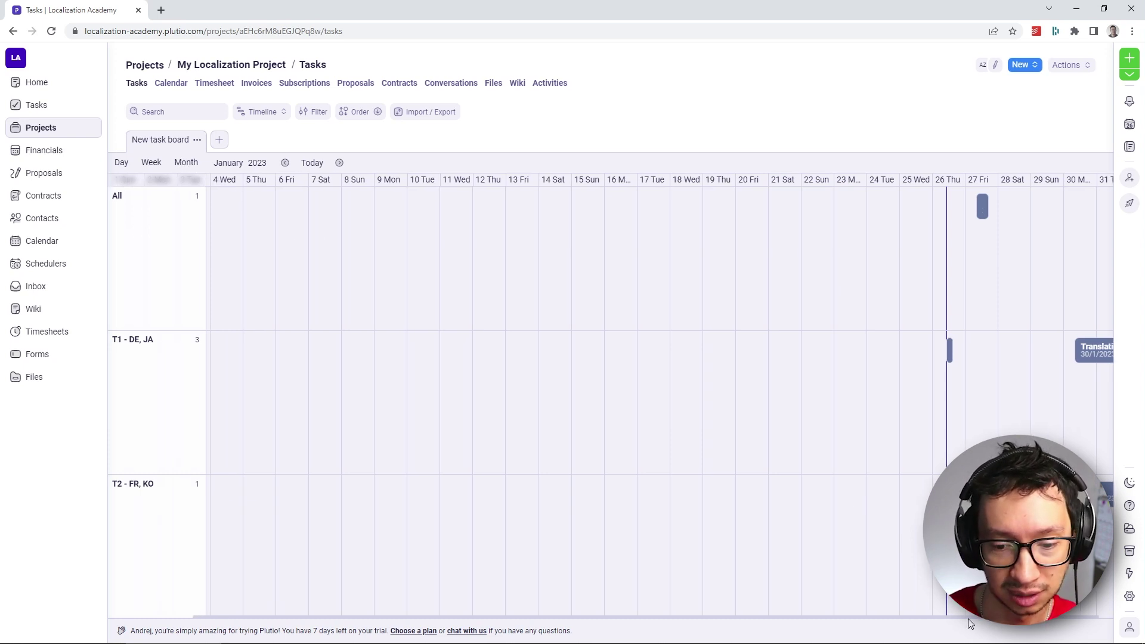
{"action": "scroll", "coordinate": [968, 623], "scroll_direction": "right", "scroll_amount": 1}
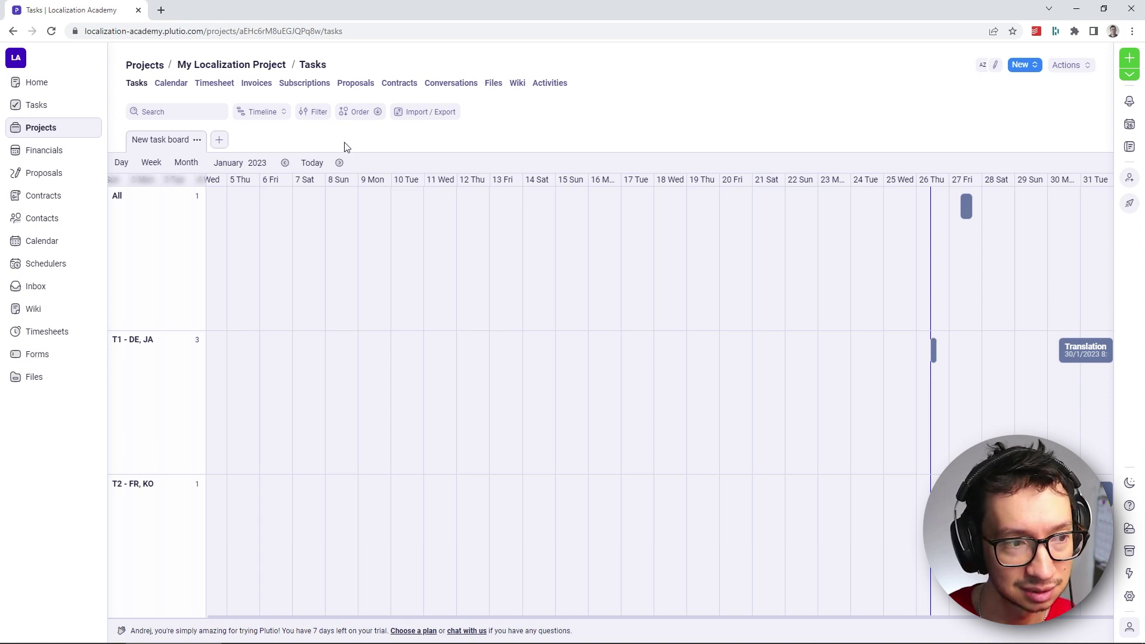
- Advance the timeline to February 2023 and drag it to the month's start
{"action": "left_click", "coordinate": [340, 163]}
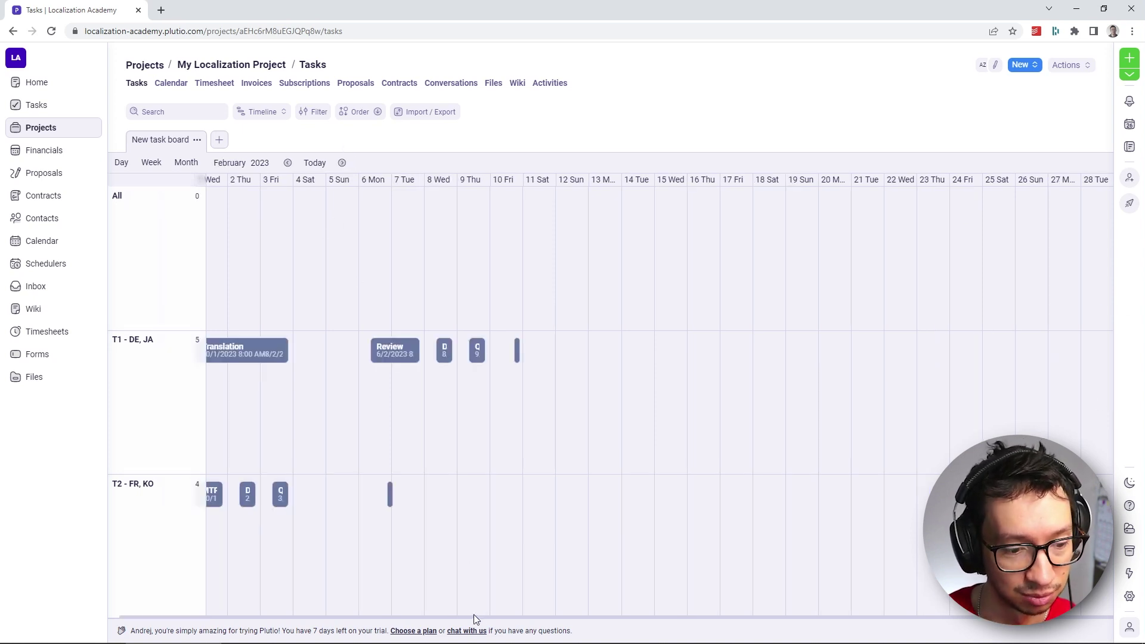
{"action": "left_click_drag", "start_coordinate": [474, 617], "coordinate": [417, 617]}
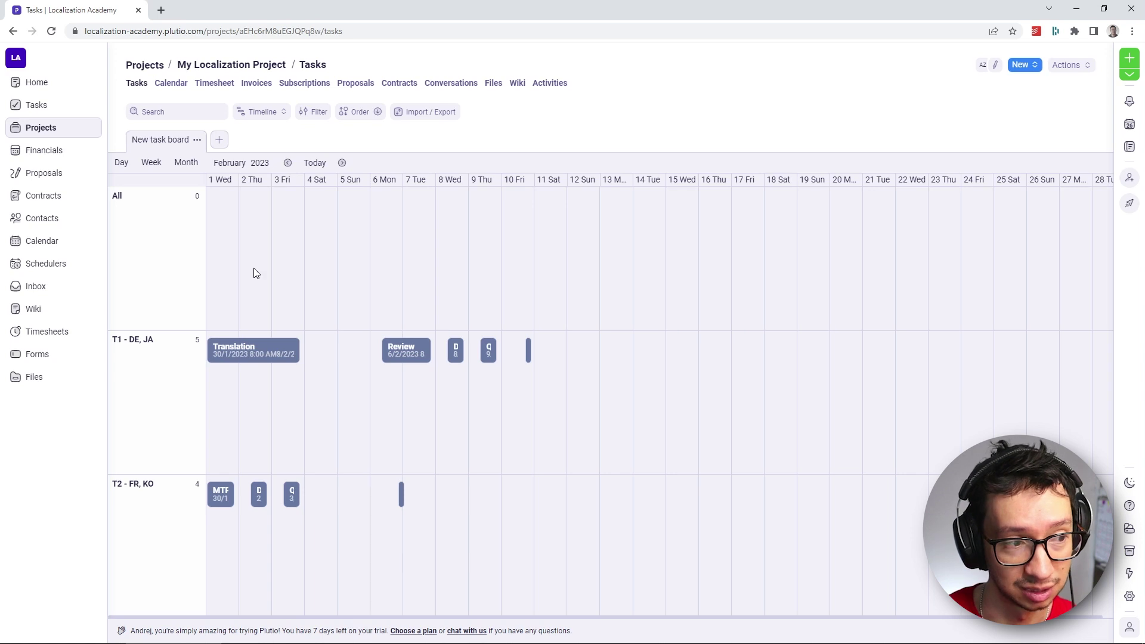